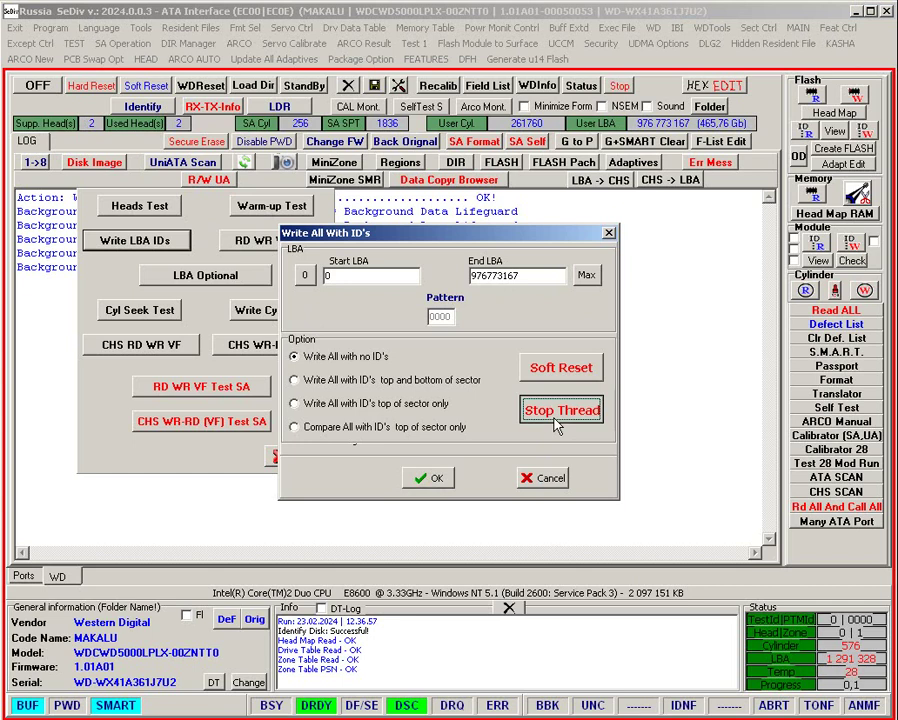
- Close the Write All With ID's dialog and read LBA 0 of the drive in the sector editor
left_click(560, 476)
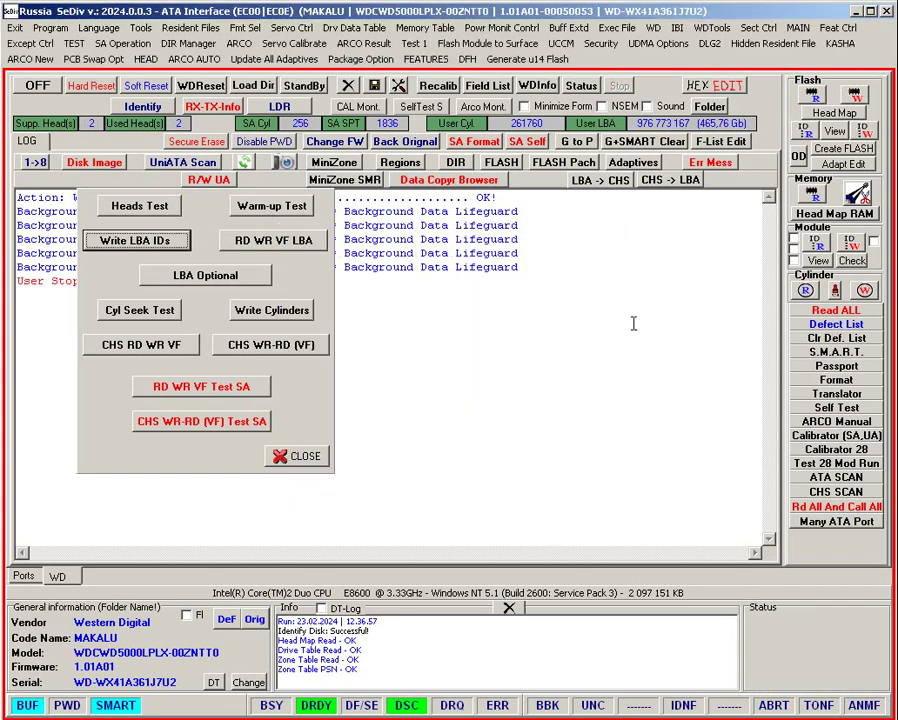
left_click(798, 27)
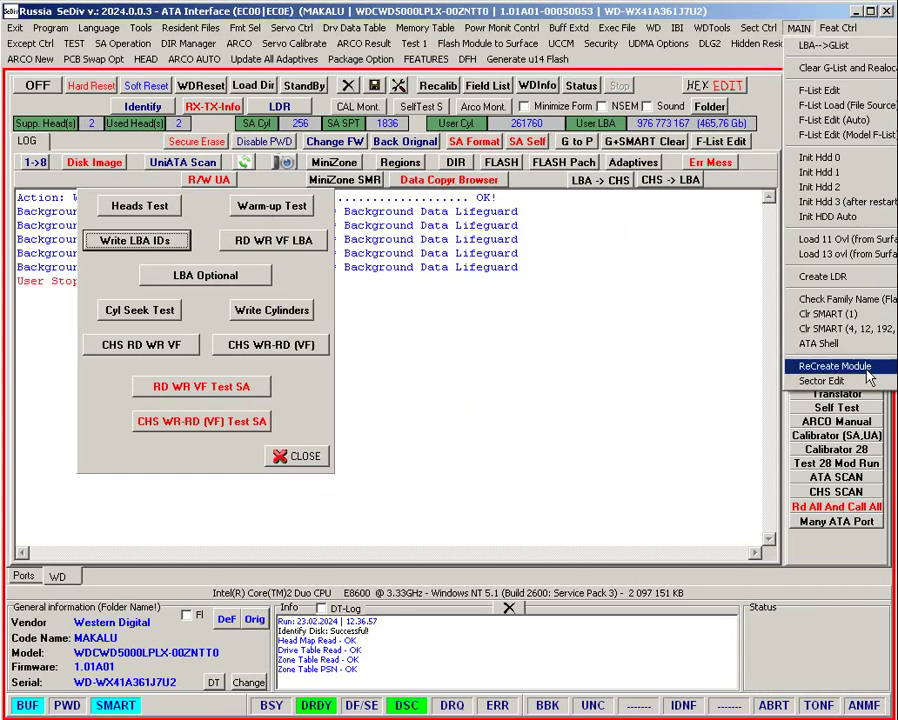
left_click(818, 492)
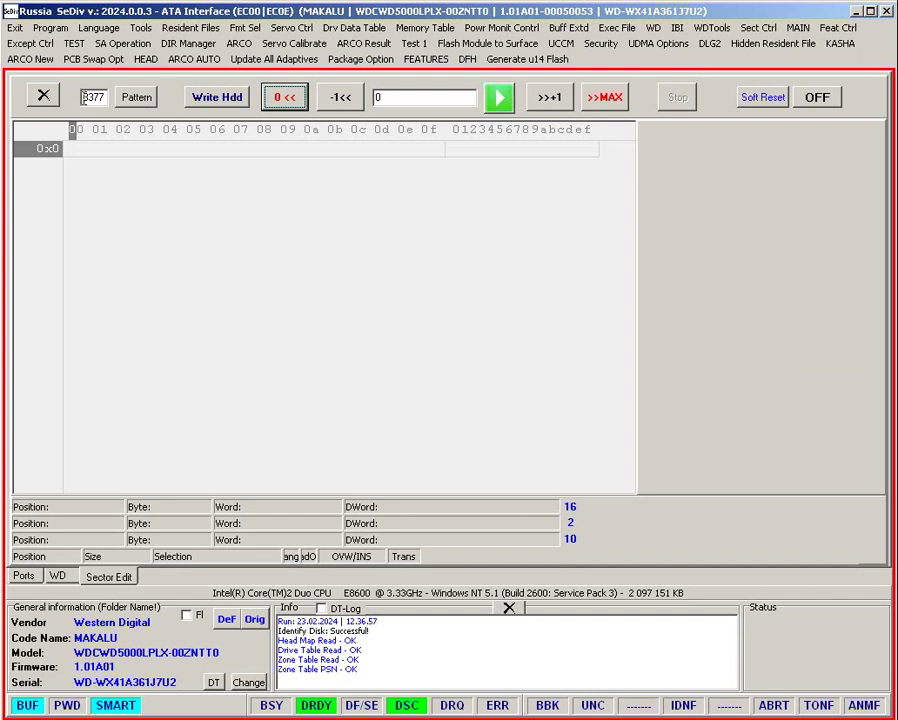
left_click(499, 97)
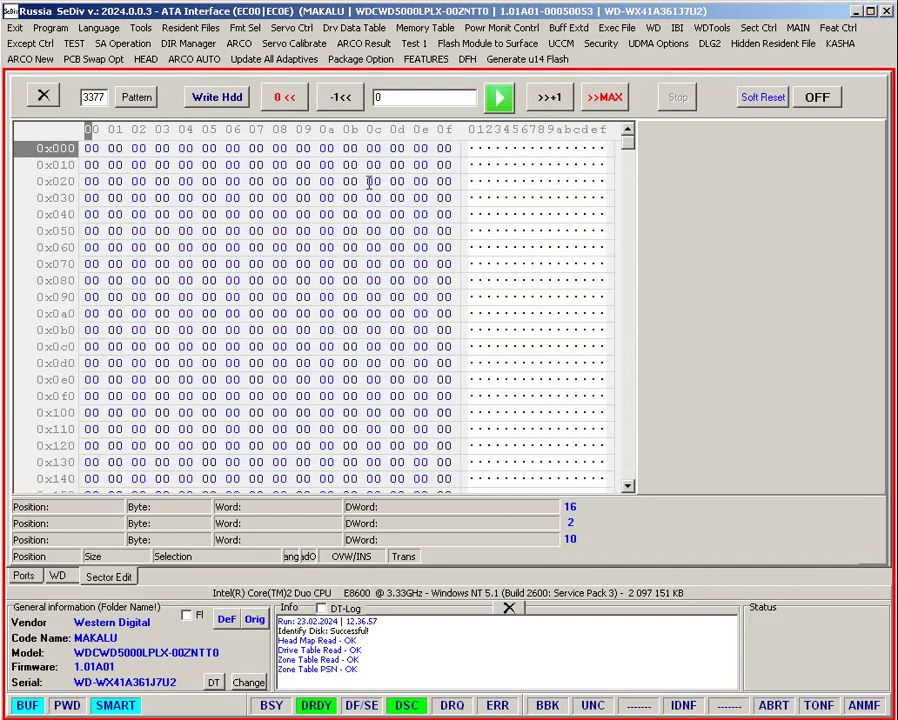
- Fill sector 0 with the 3377 pattern, write it to the drive, and reread it after visiting sector 1
left_click(124, 101)
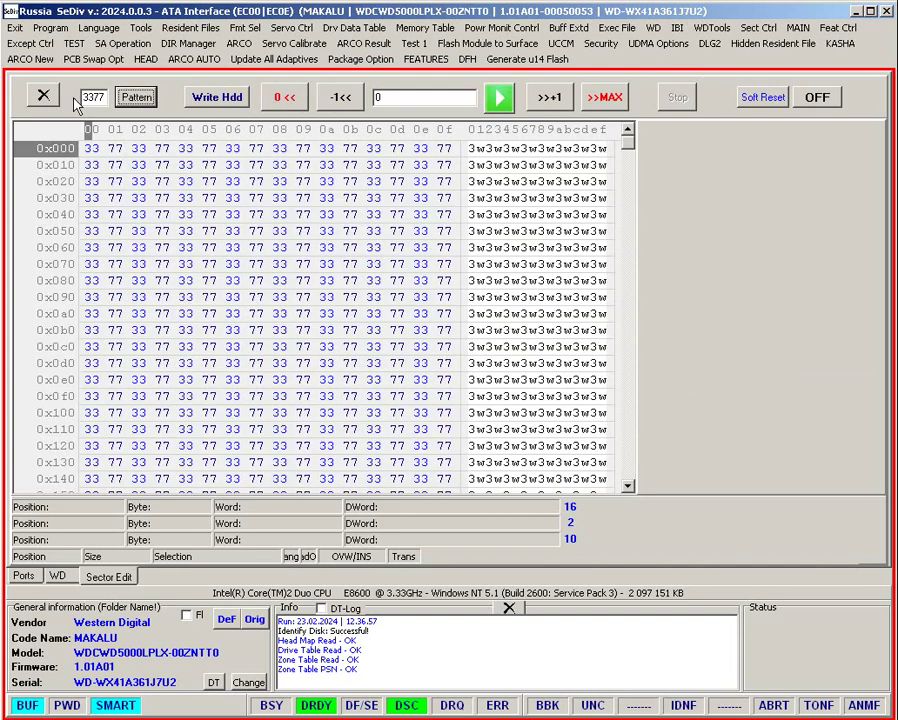
left_click(217, 97)
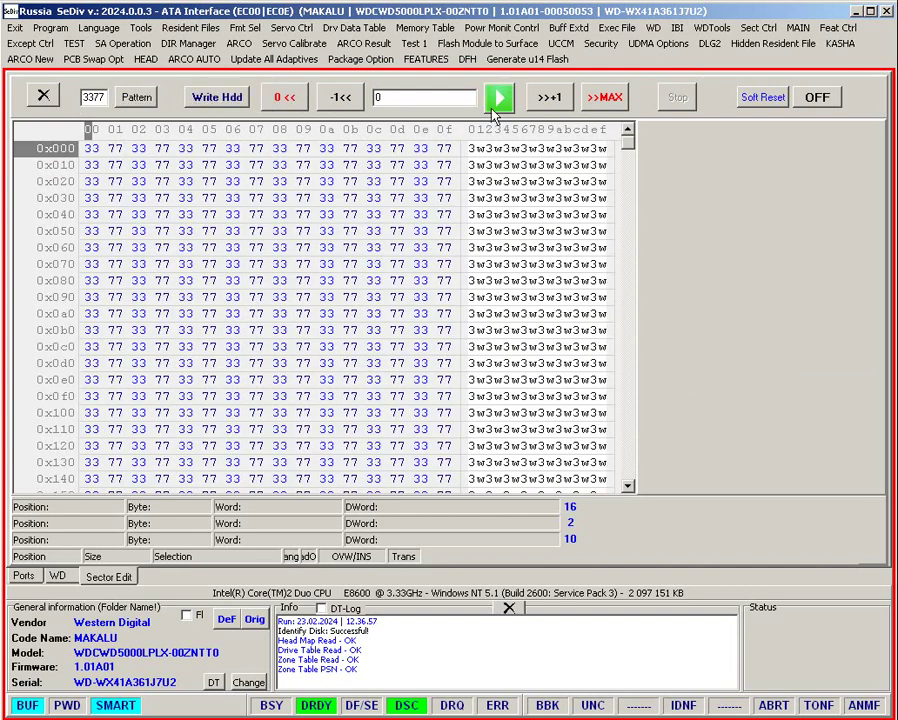
left_click(549, 97)
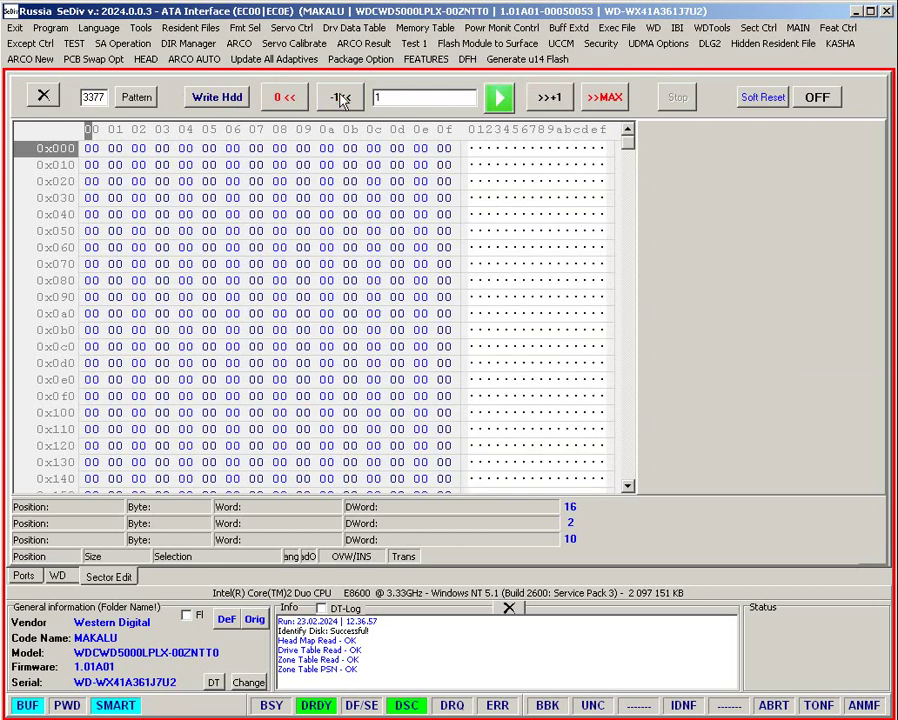
left_click(285, 97)
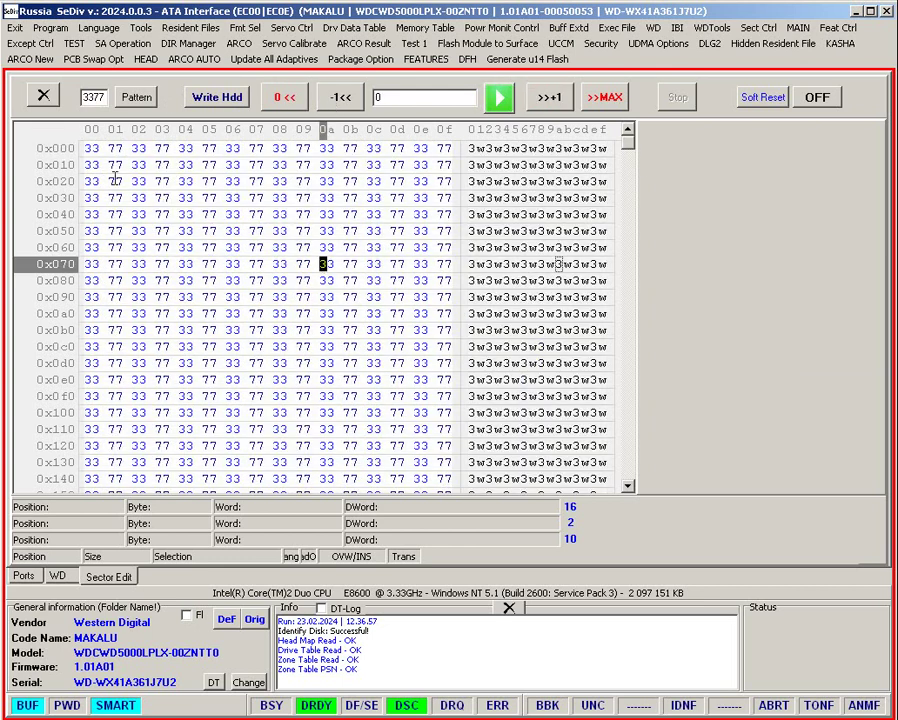
left_click(45, 97)
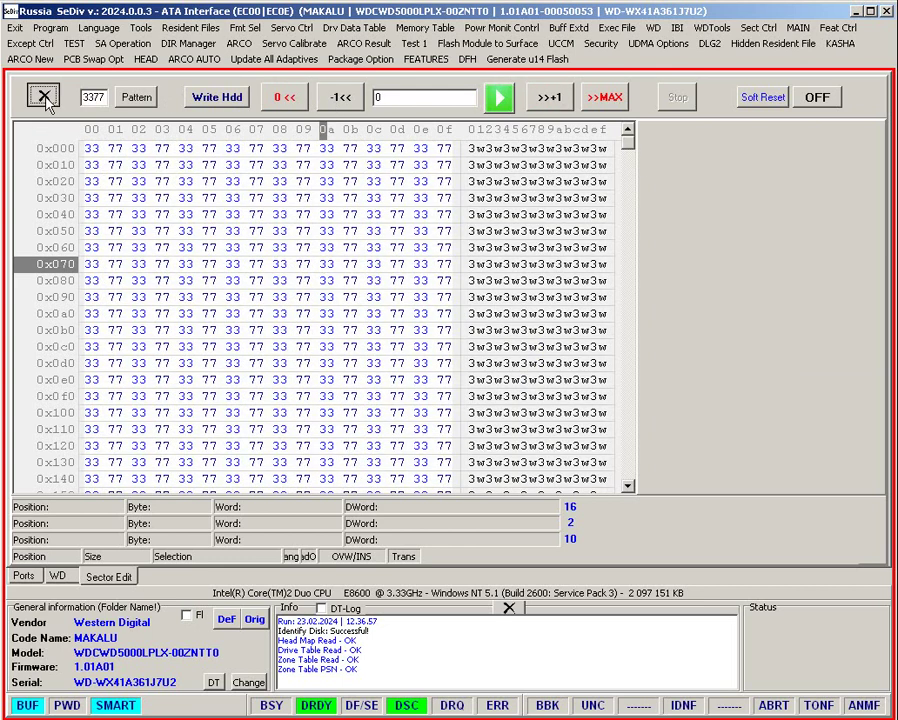
- Run Write All with no ID's from LBA 0 to 976773167, stop it, and soft reset the drive
left_click(60, 576)
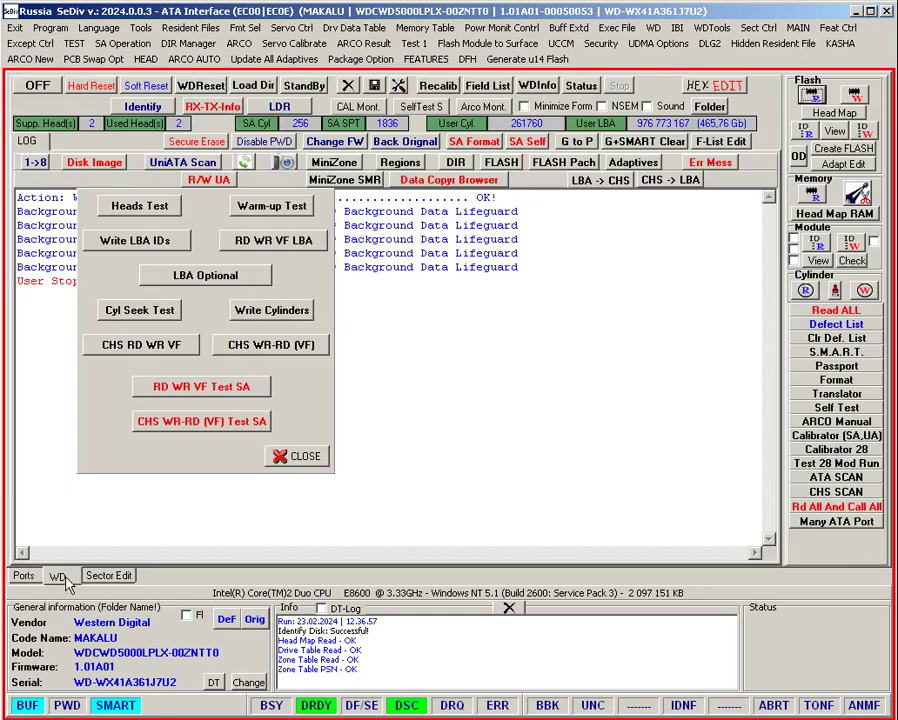
left_click(140, 241)
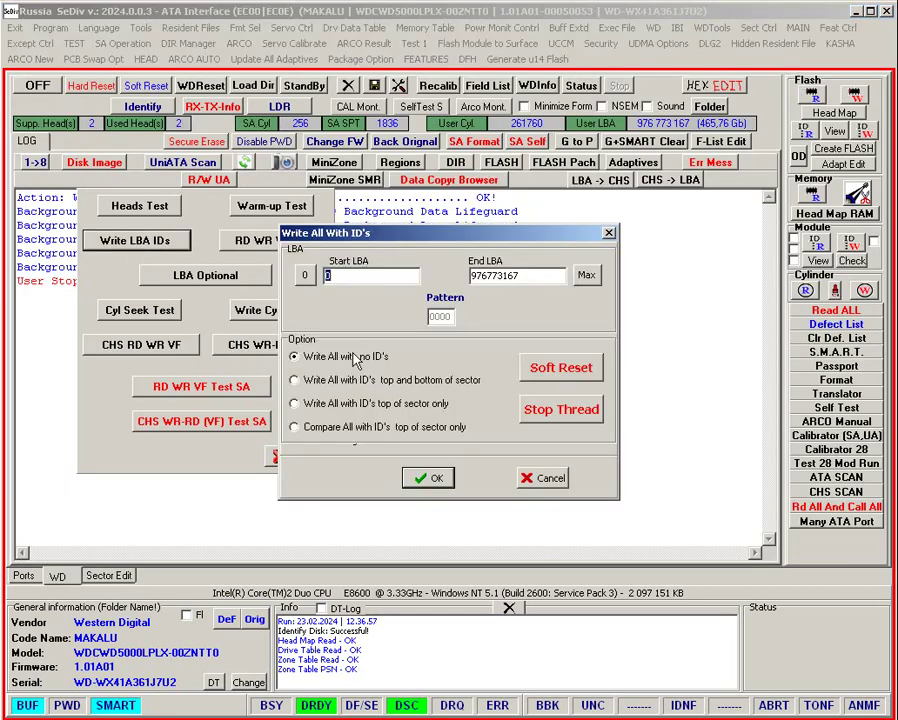
left_click(430, 478)
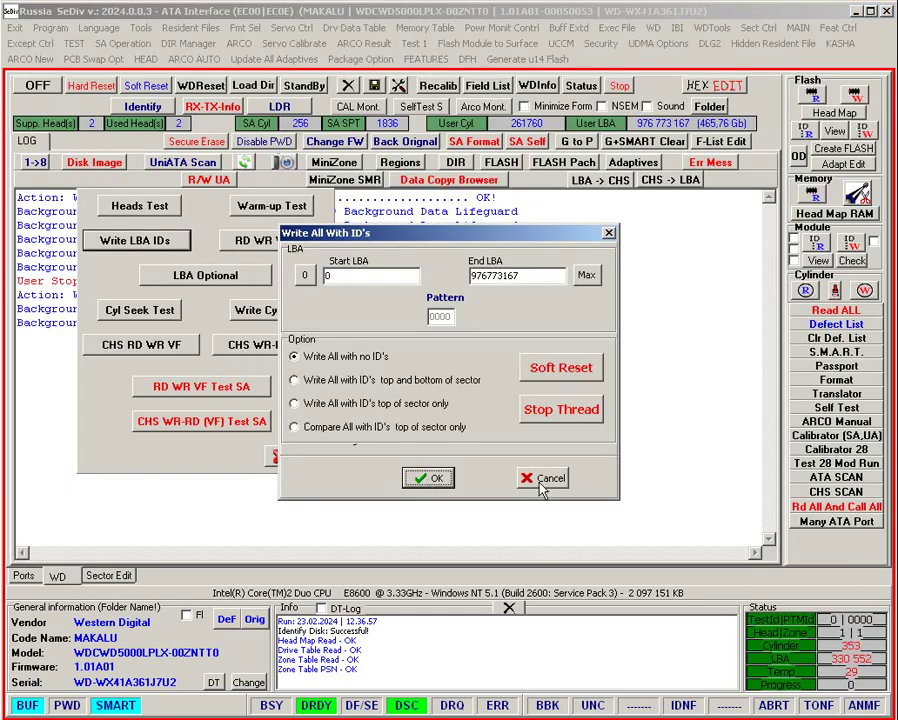
left_click(561, 409)
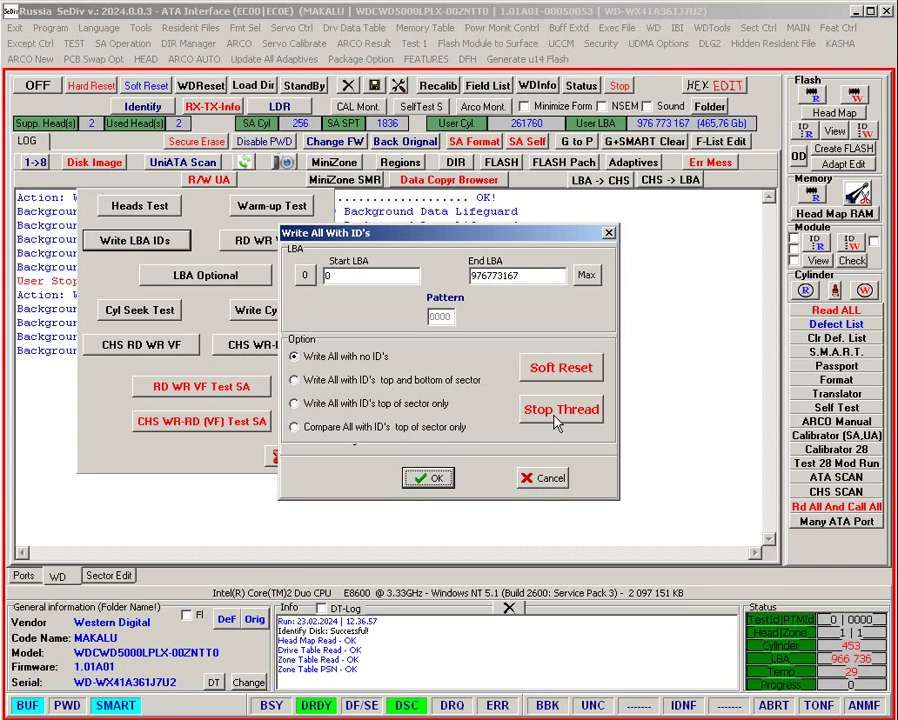
left_click(565, 371)
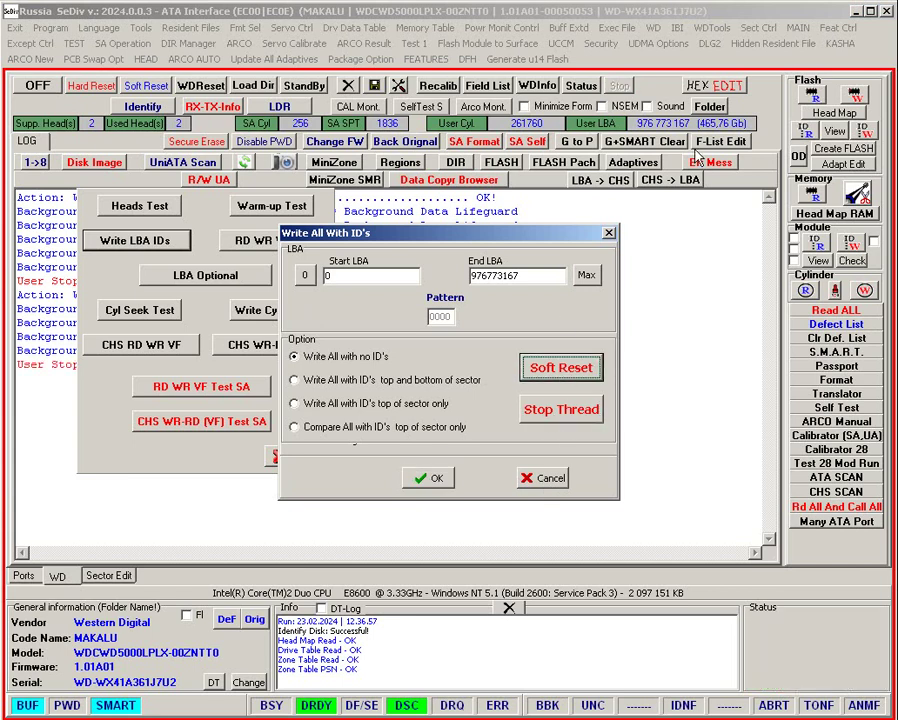
left_click(566, 482)
- Reread LBA 0 in the sector editor to check the data left by the write without IDs
left_click(108, 576)
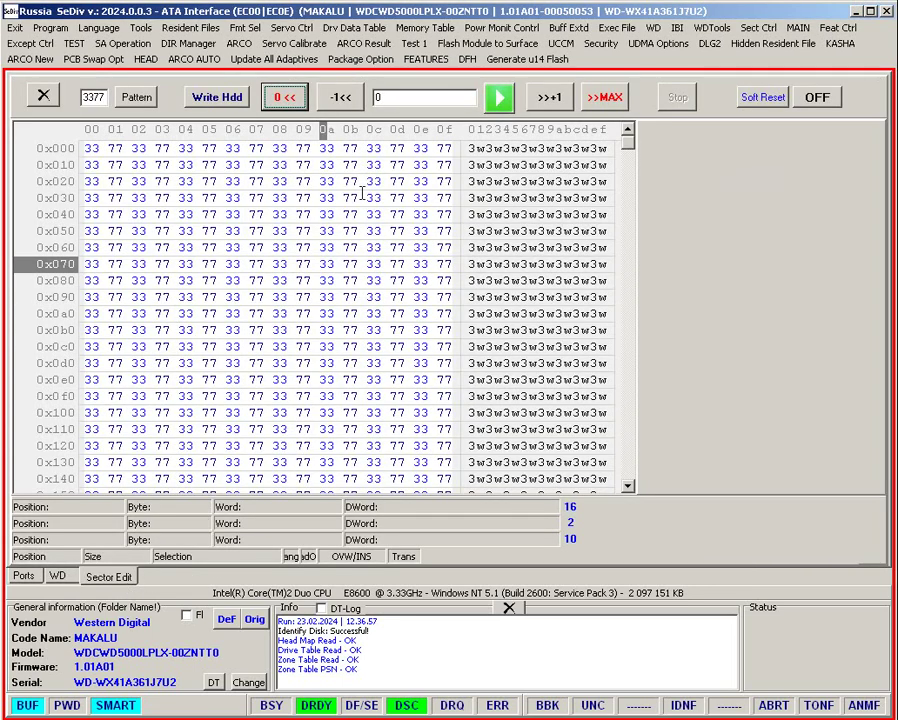
left_click(499, 96)
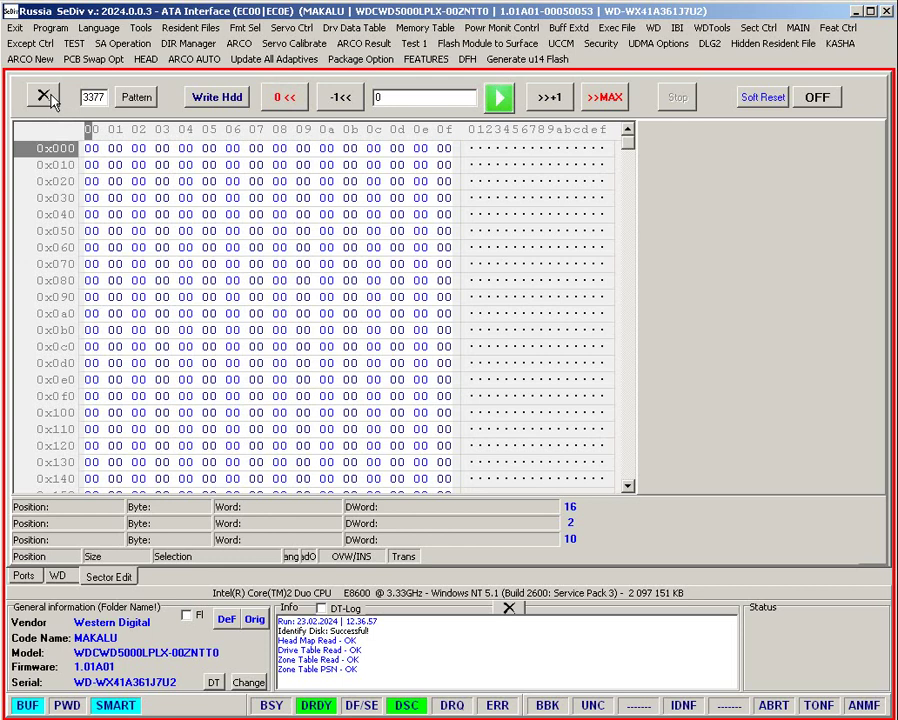
- Run Write All with ID's top and bottom of sector on LBA 0 to 5000 and close the dialog
left_click(57, 576)
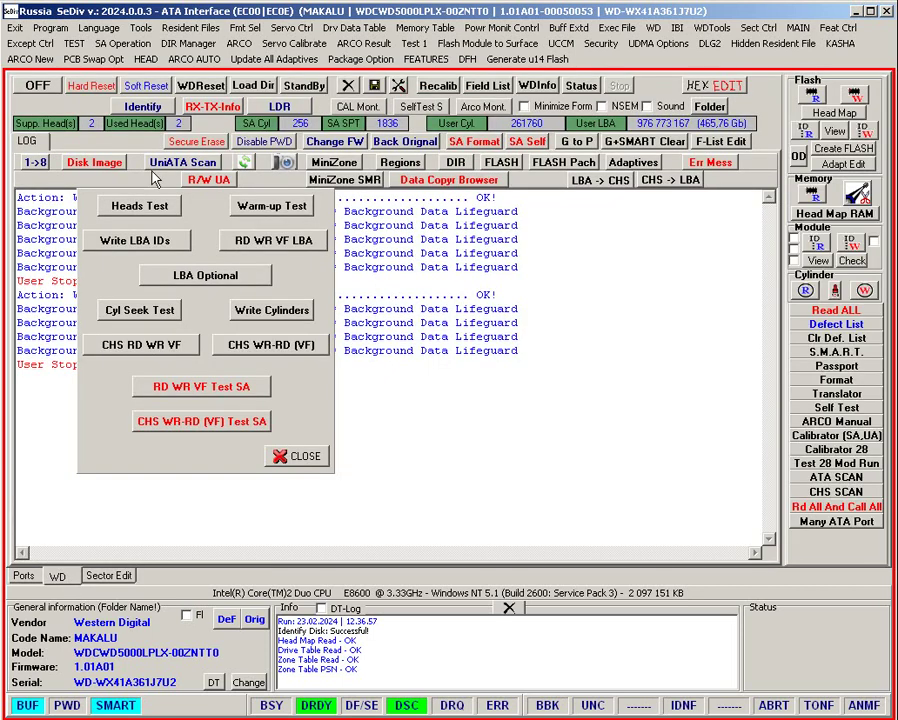
left_click(156, 241)
left_click(430, 381)
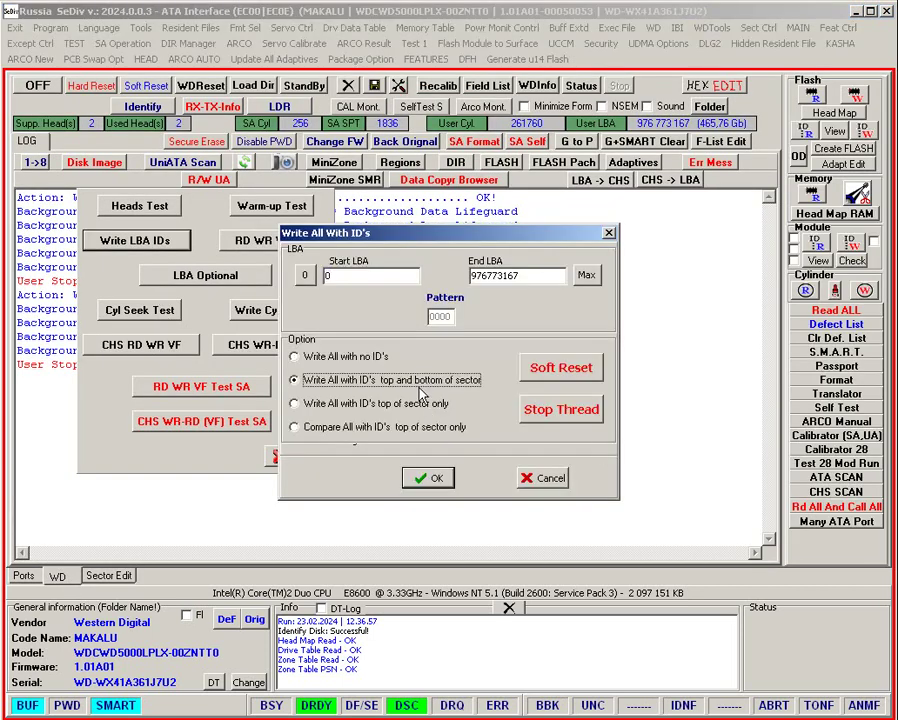
double_click(539, 279)
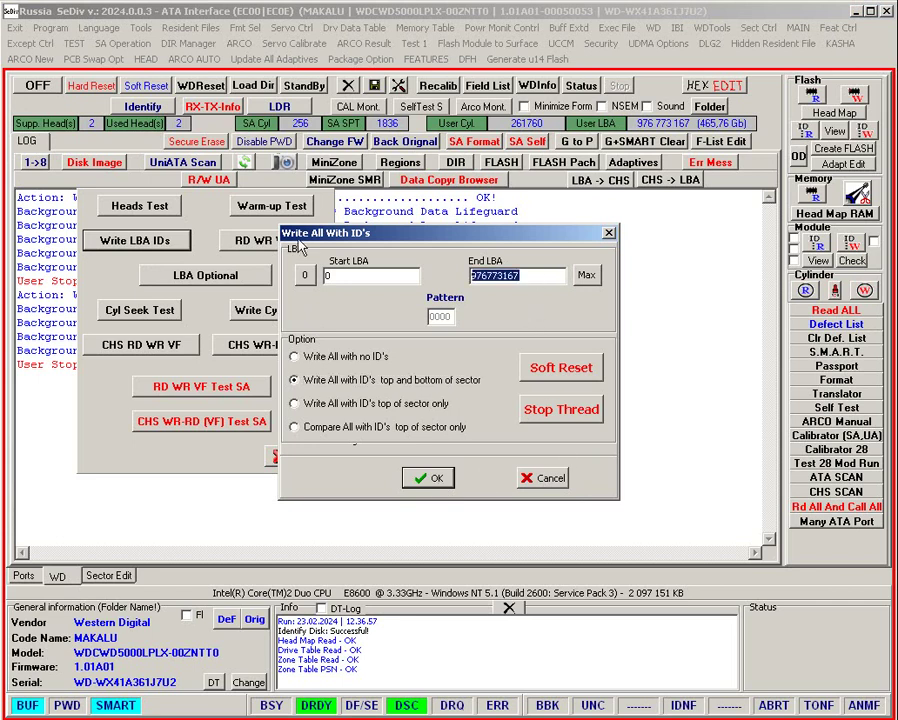
type("5000")
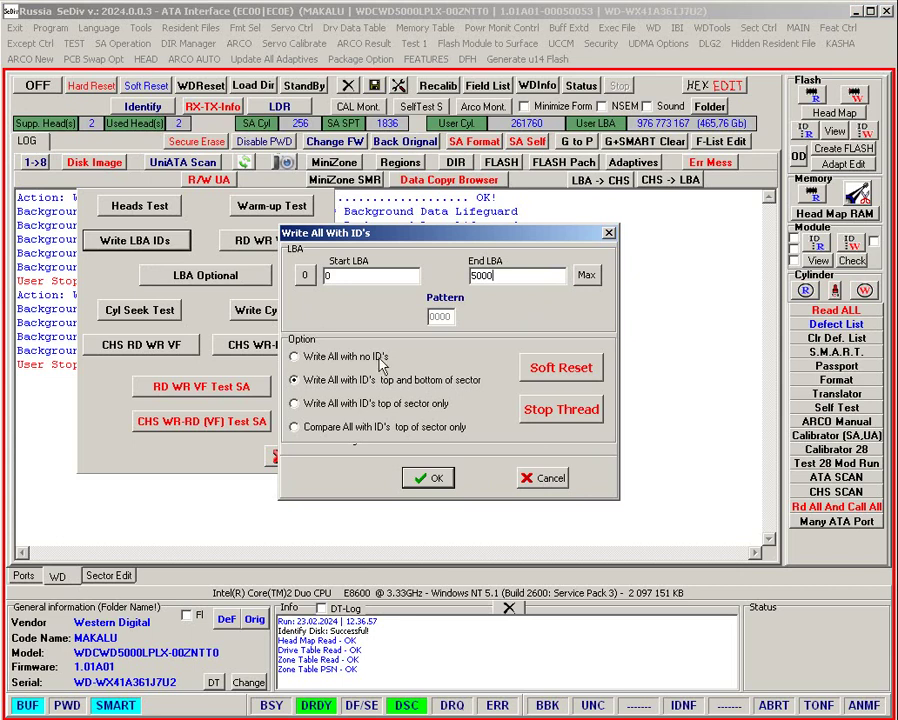
left_click(434, 480)
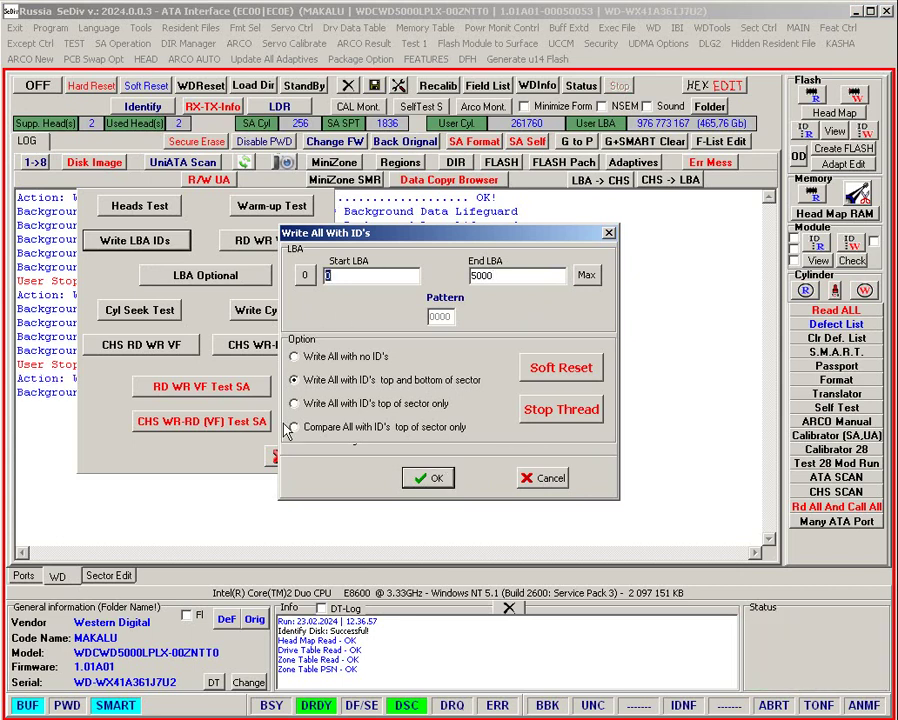
left_click(550, 480)
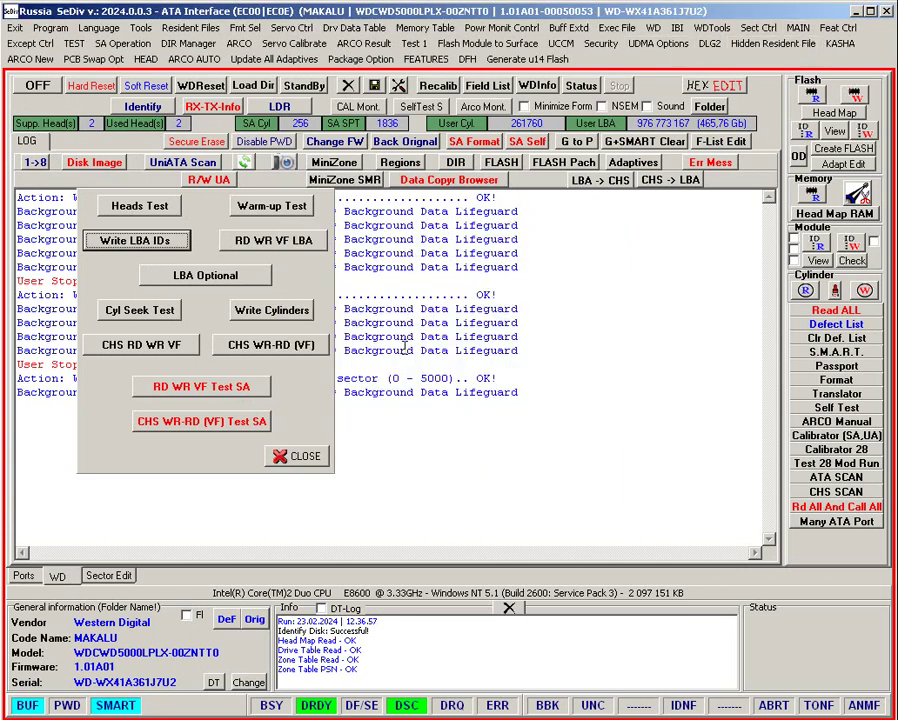
- Check LBA 0 in the sector editor, refill it with the 3377 pattern, and write it to the drive
left_click(100, 576)
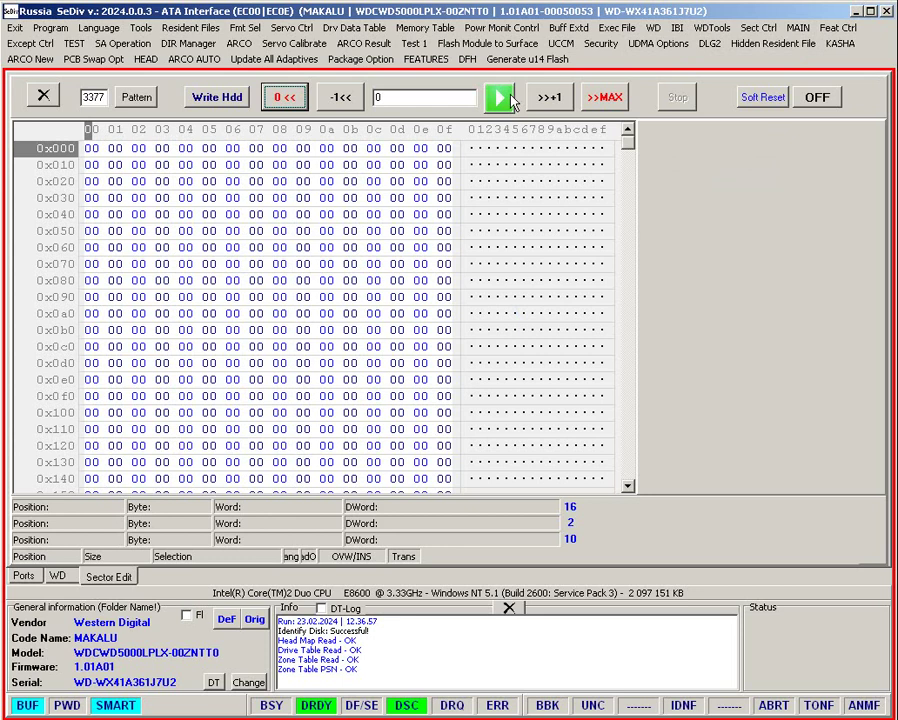
left_click(500, 97)
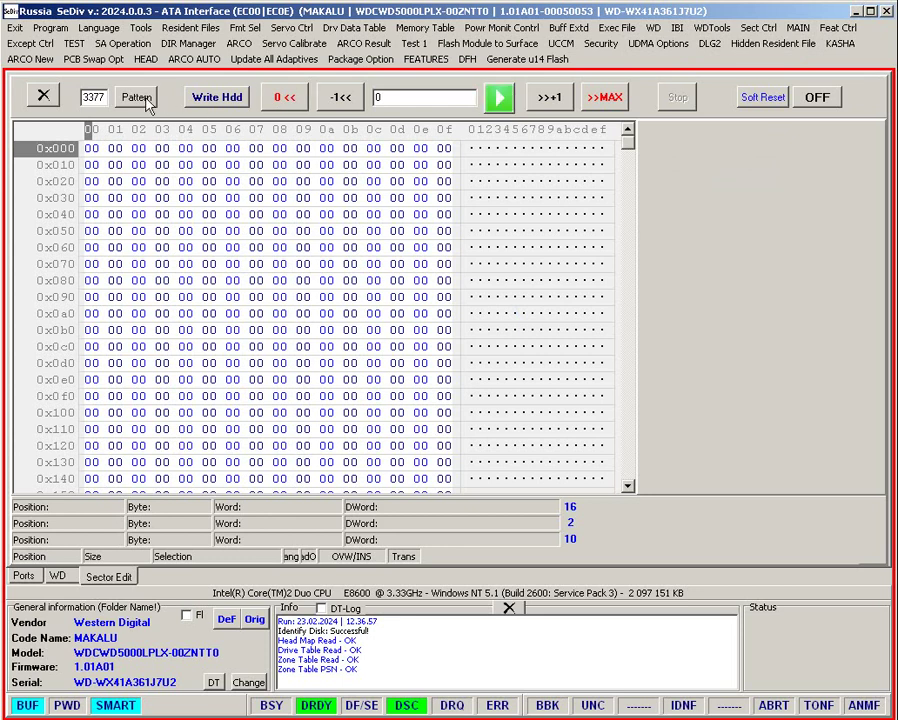
left_click(145, 102)
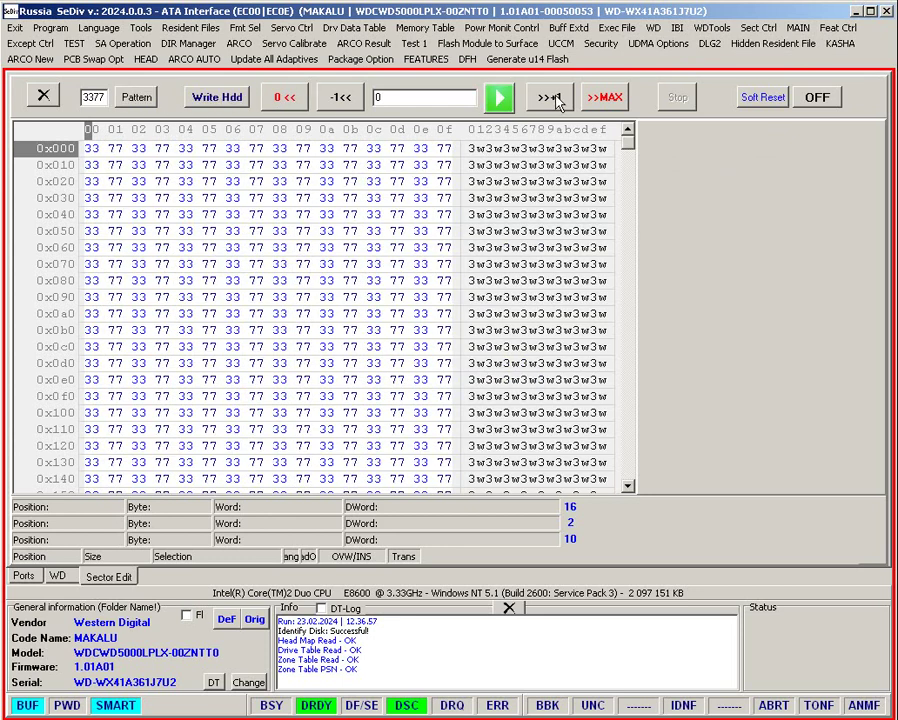
left_click(341, 97)
left_click(341, 97)
- Run Write All with ID's top of sector only on LBA 0 to 976773167, stop it, and soft reset the drive
left_click(57, 578)
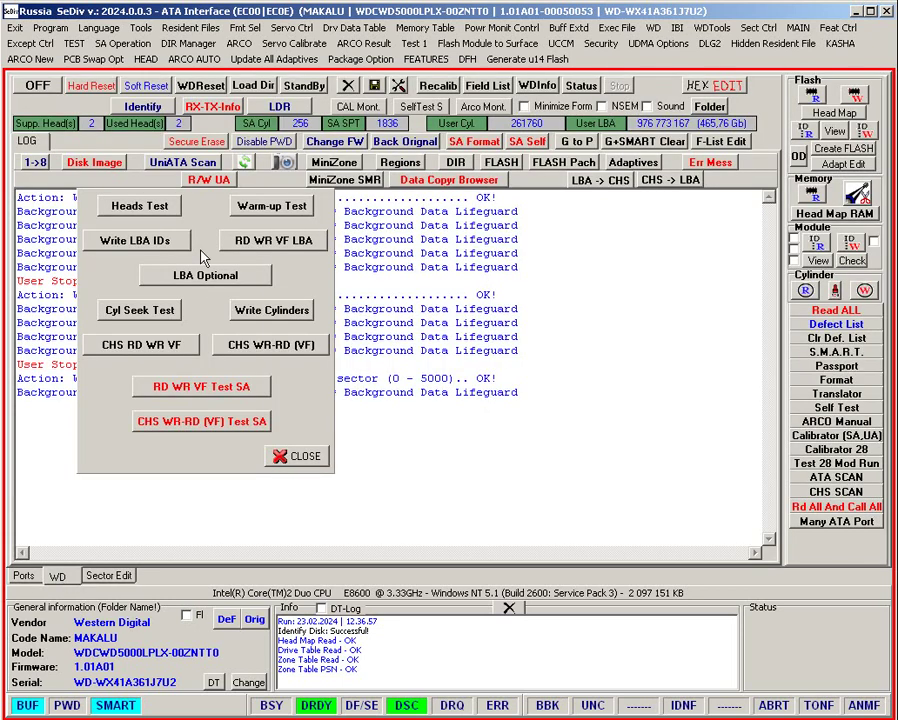
left_click(135, 240)
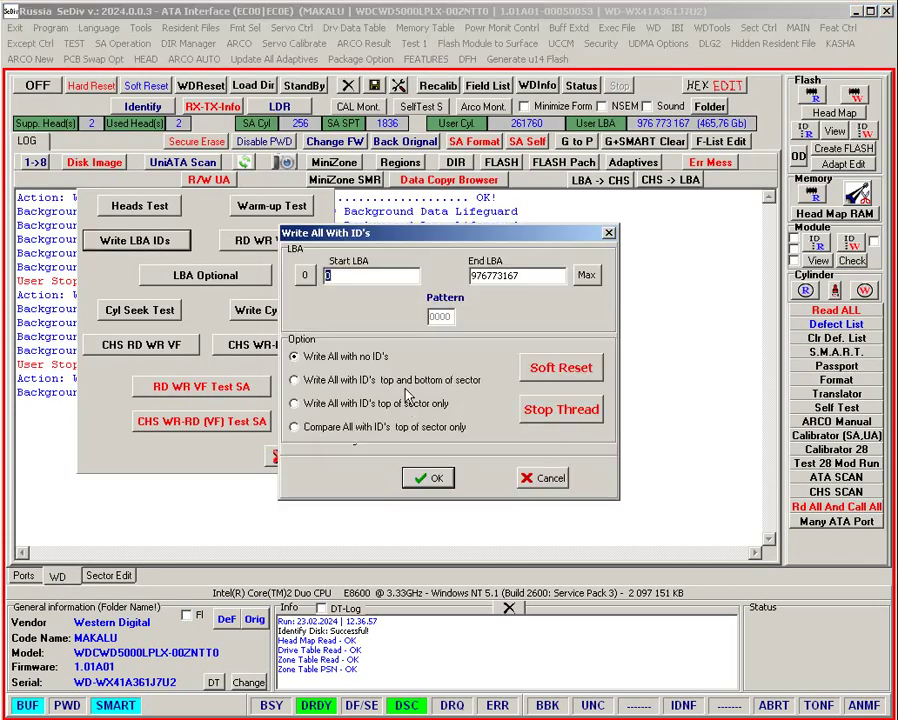
left_click(342, 403)
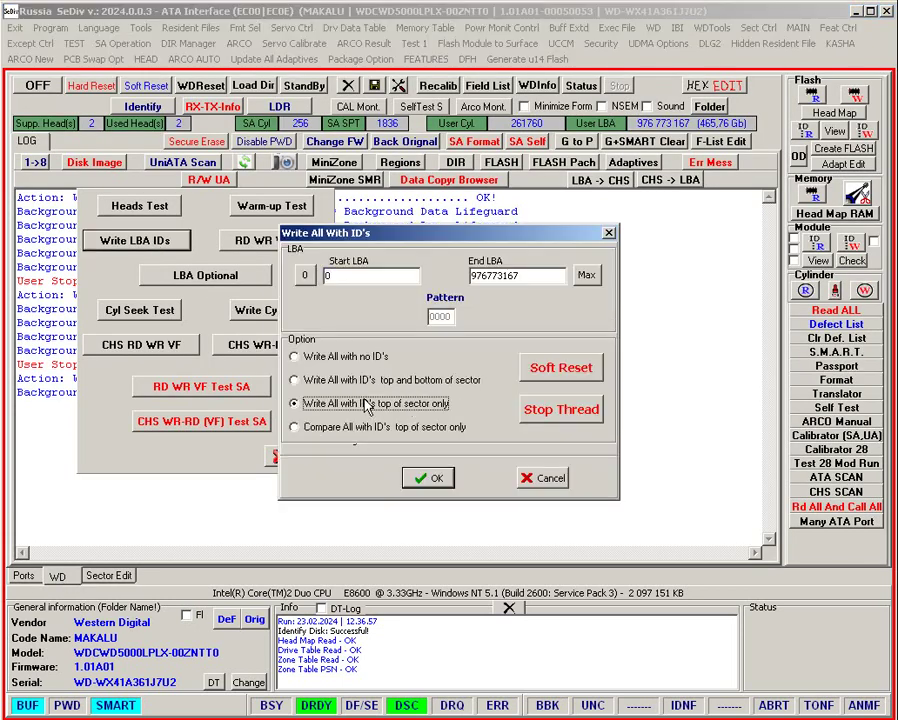
left_click(440, 479)
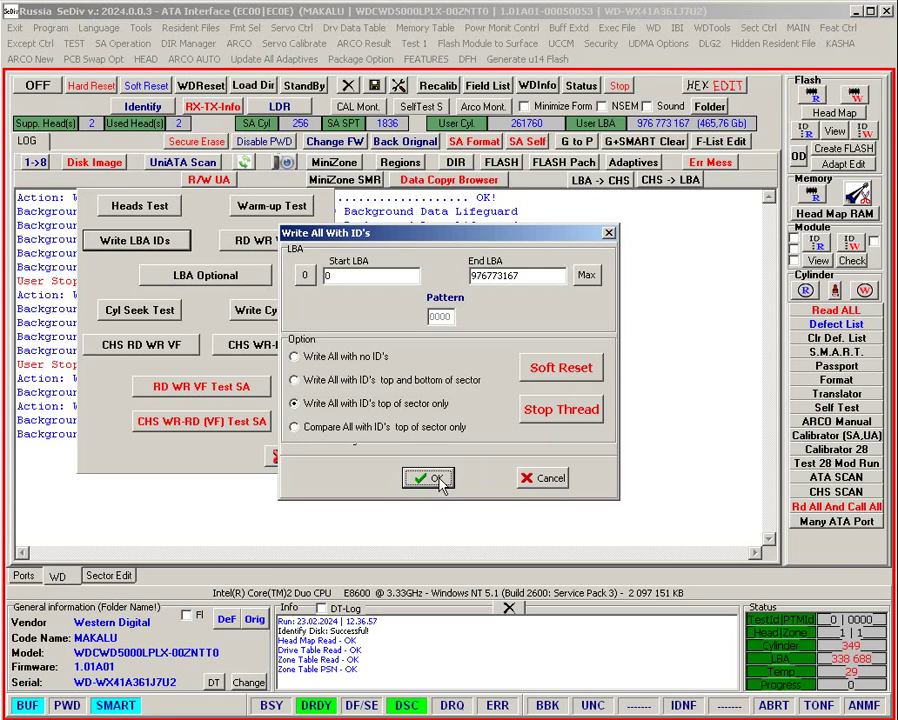
left_click(566, 406)
left_click(566, 372)
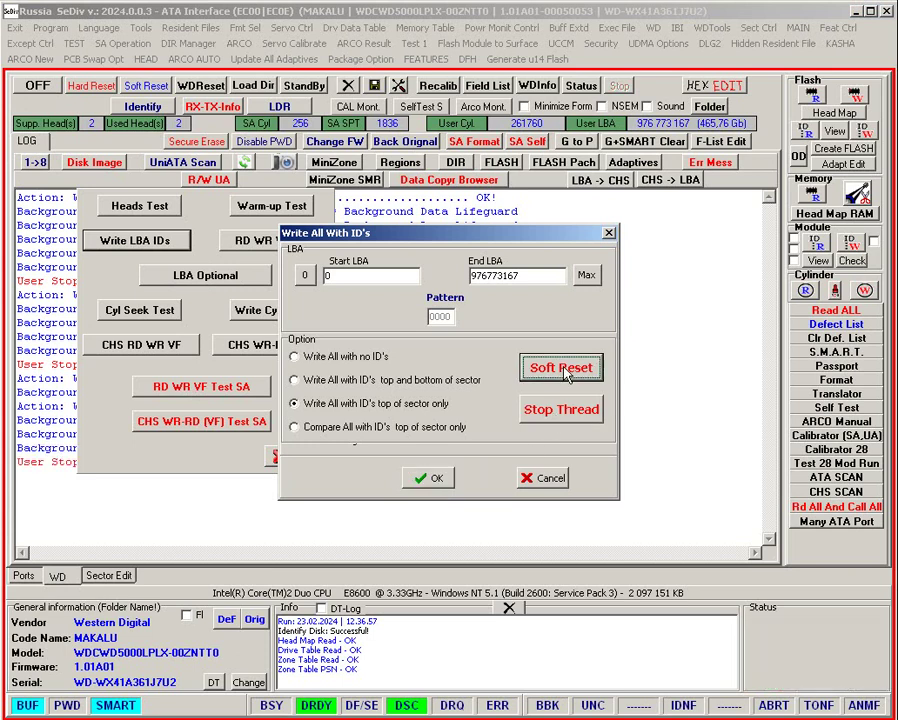
left_click(553, 480)
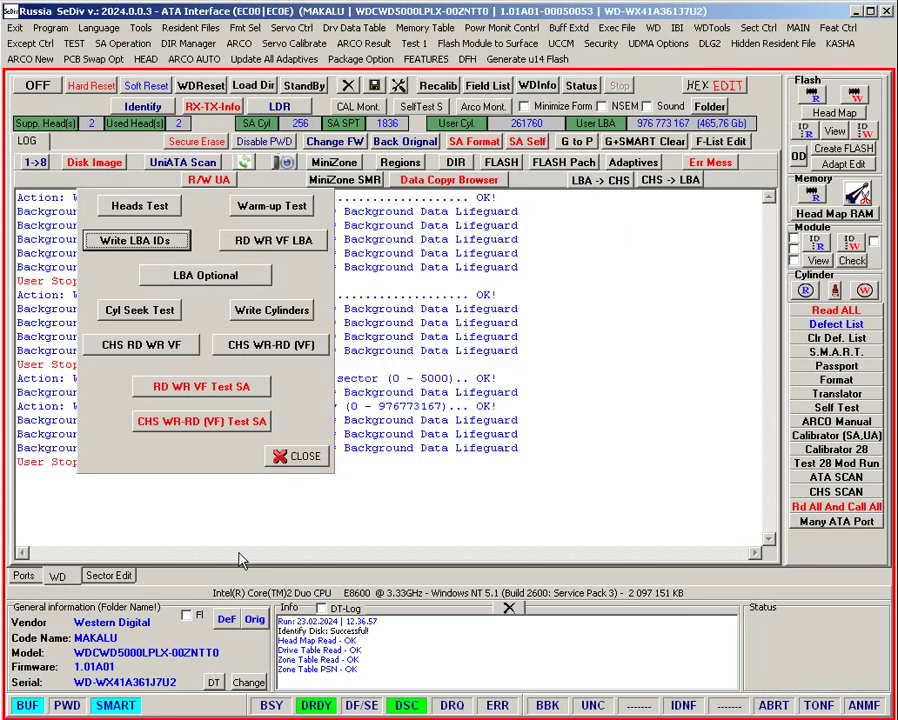
- Reread LBA 0 in the sector editor to check the data left by the top-of-sector write
left_click(108, 576)
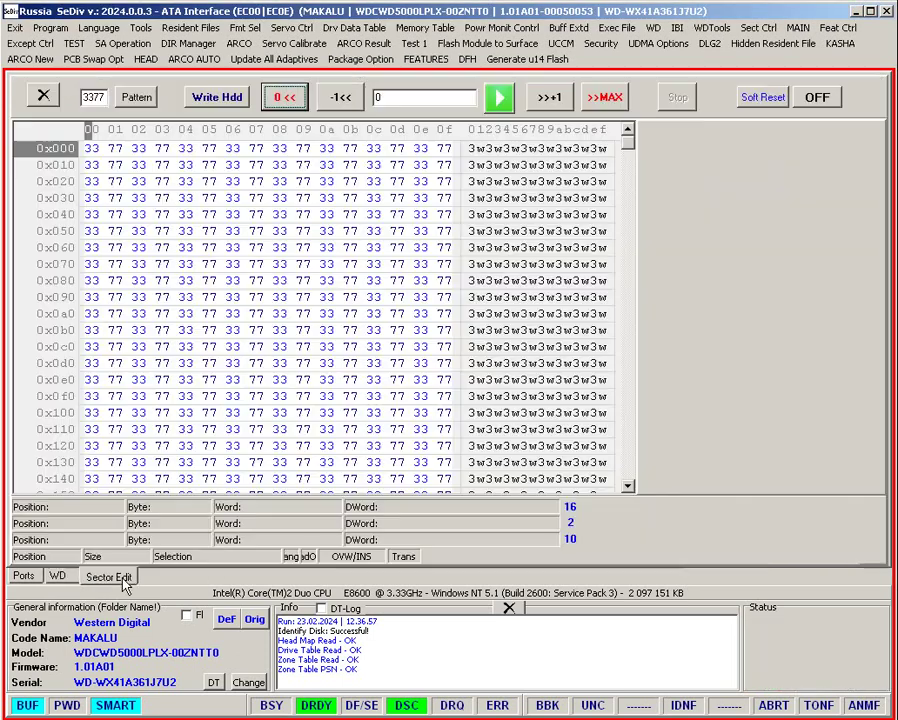
left_click(496, 100)
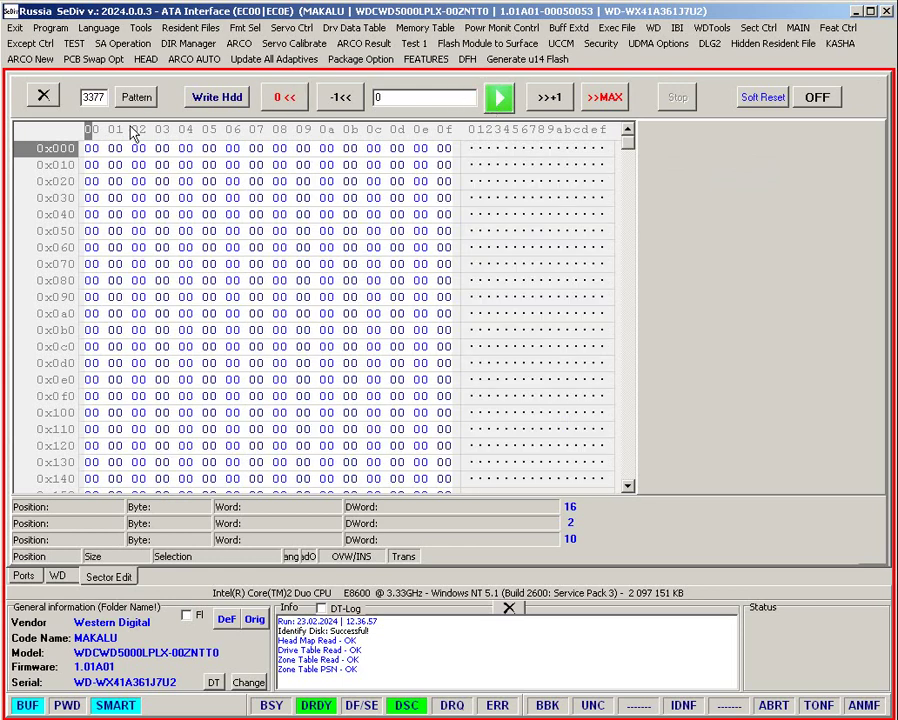
- Run Compare All with ID's top of sector only on LBA 0 to 976773167, stop it, and close the dialog
left_click(57, 576)
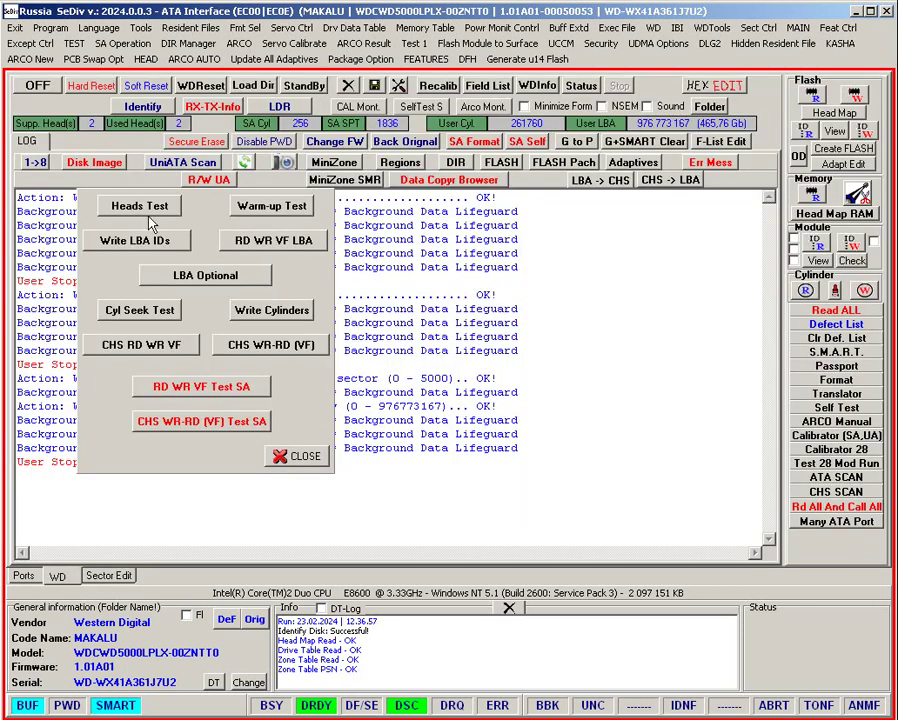
left_click(132, 241)
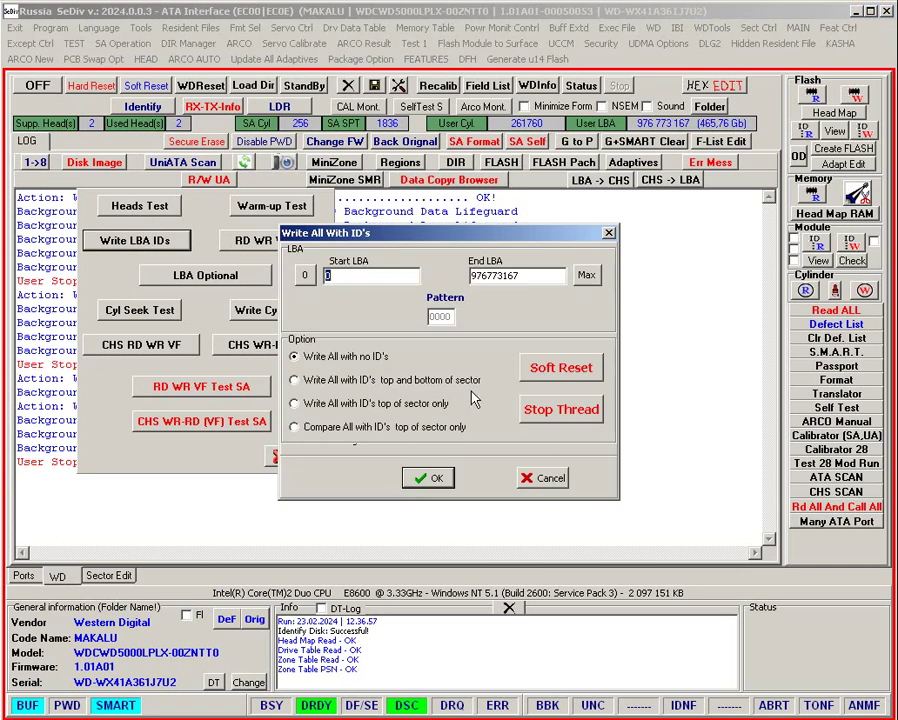
left_click(352, 430)
left_click(430, 478)
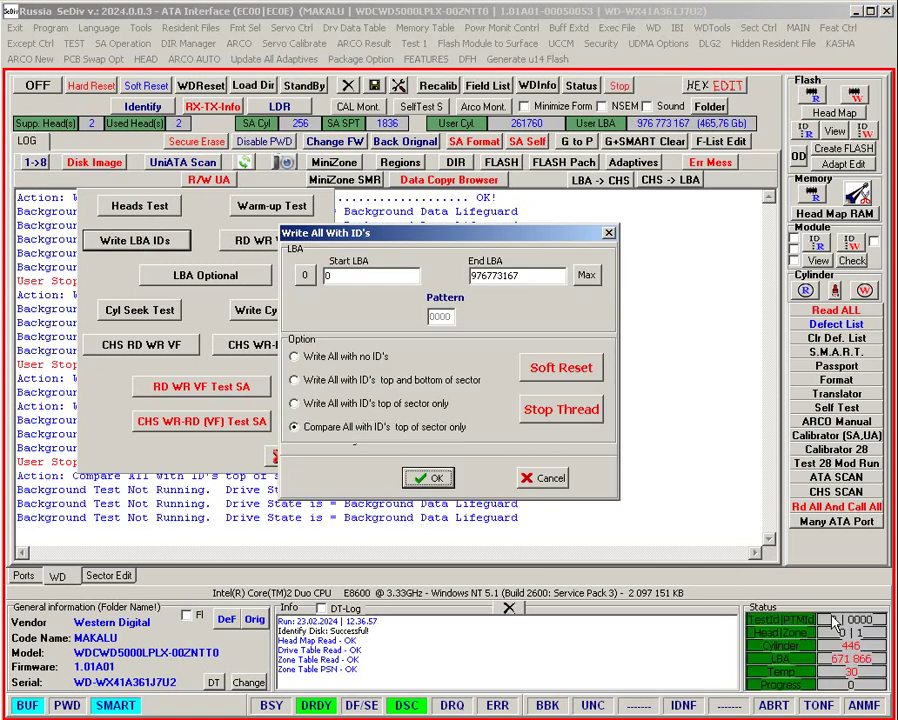
left_click(567, 410)
left_click(558, 478)
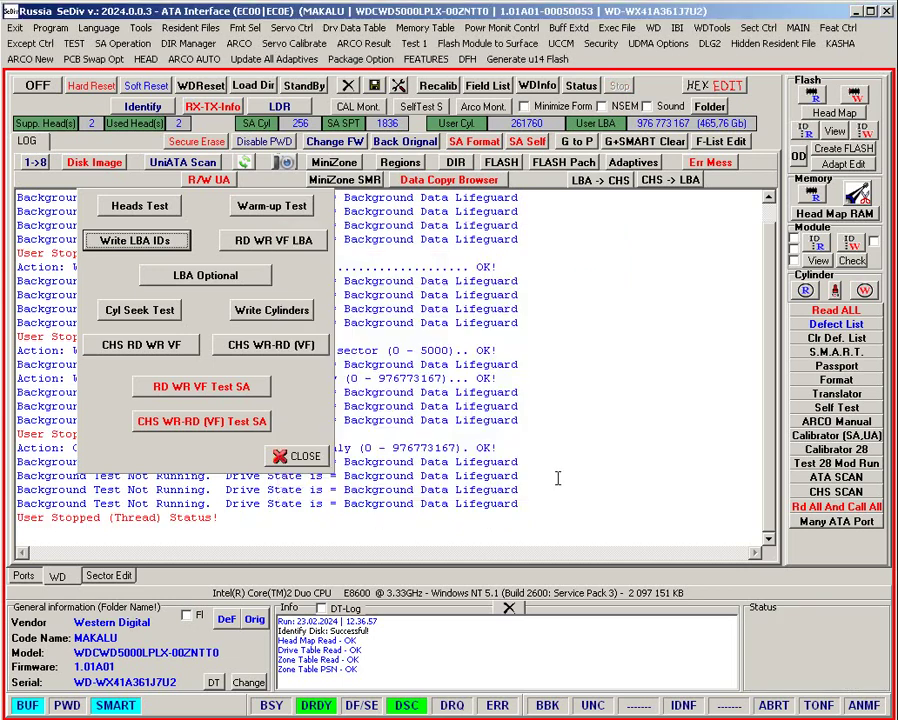
- Run Read LBA Segment on LBA 0 to 5000 with both heads enabled
left_click(251, 241)
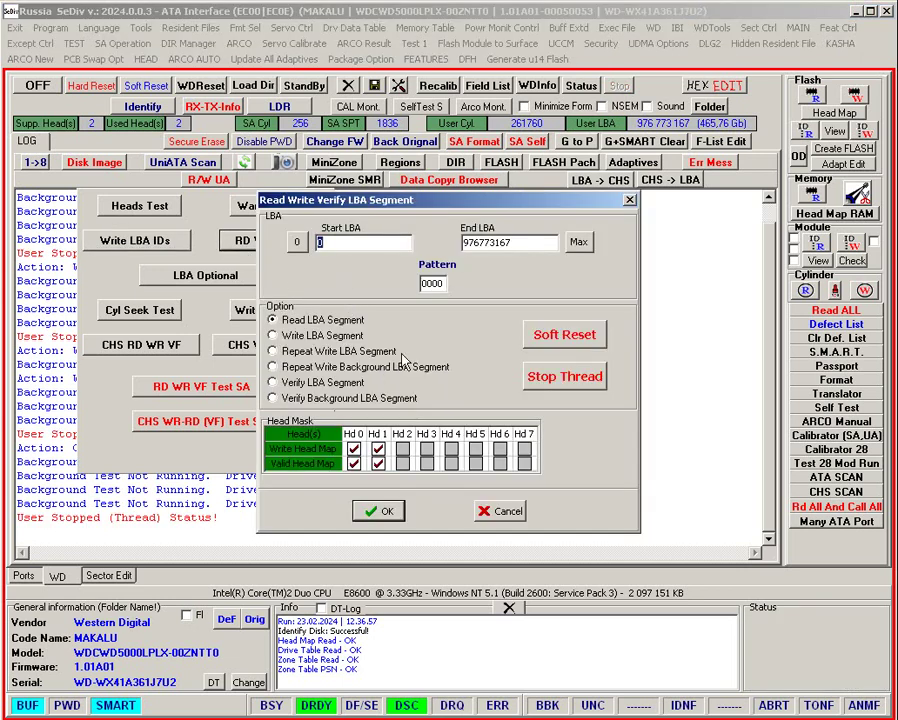
key("Tab")
key("Tab")
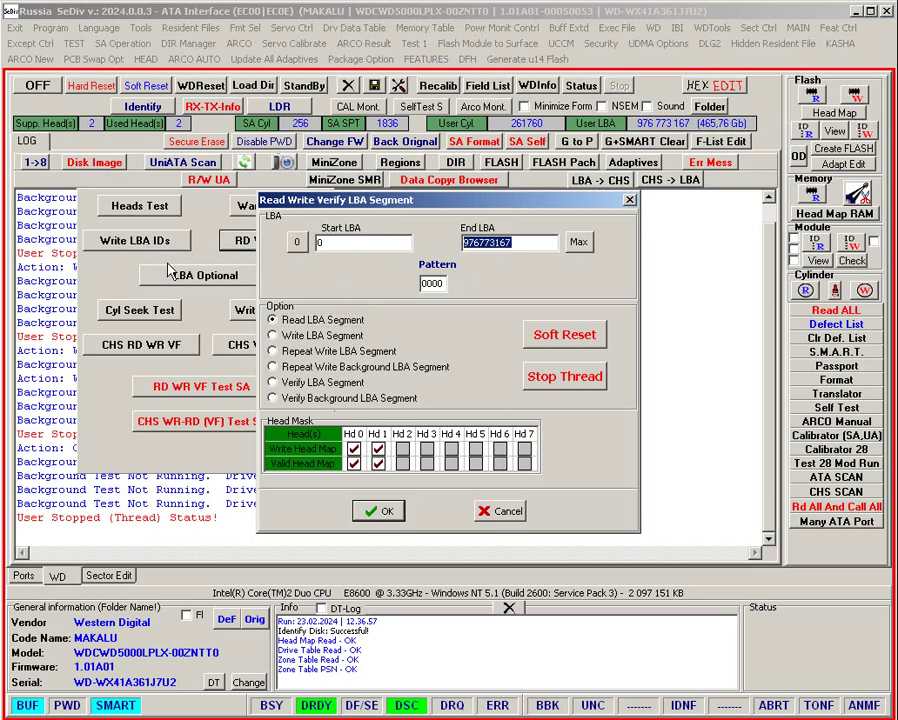
type("5000")
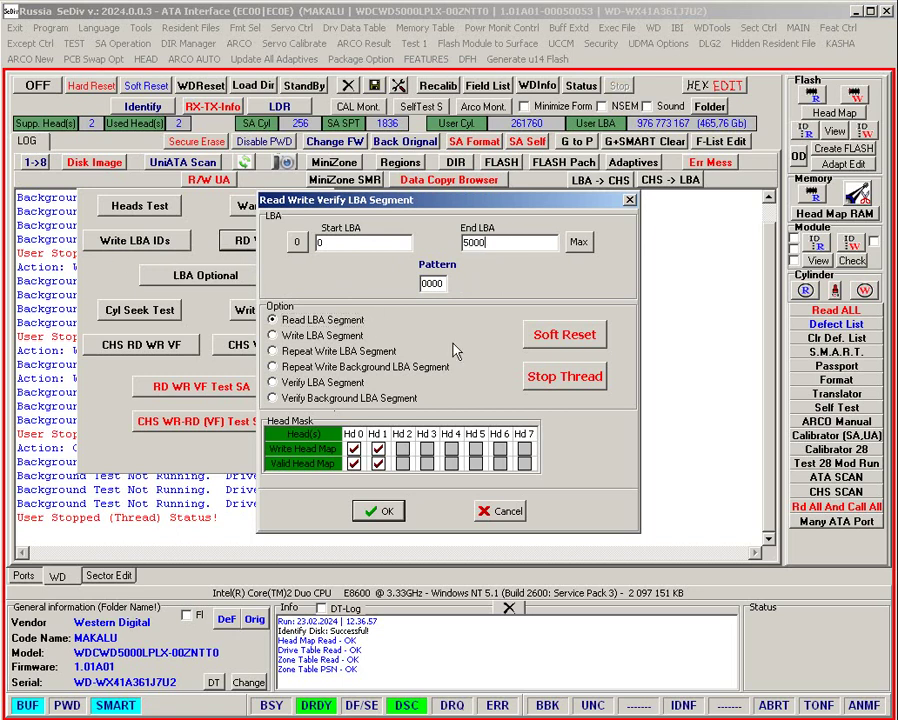
left_click(385, 514)
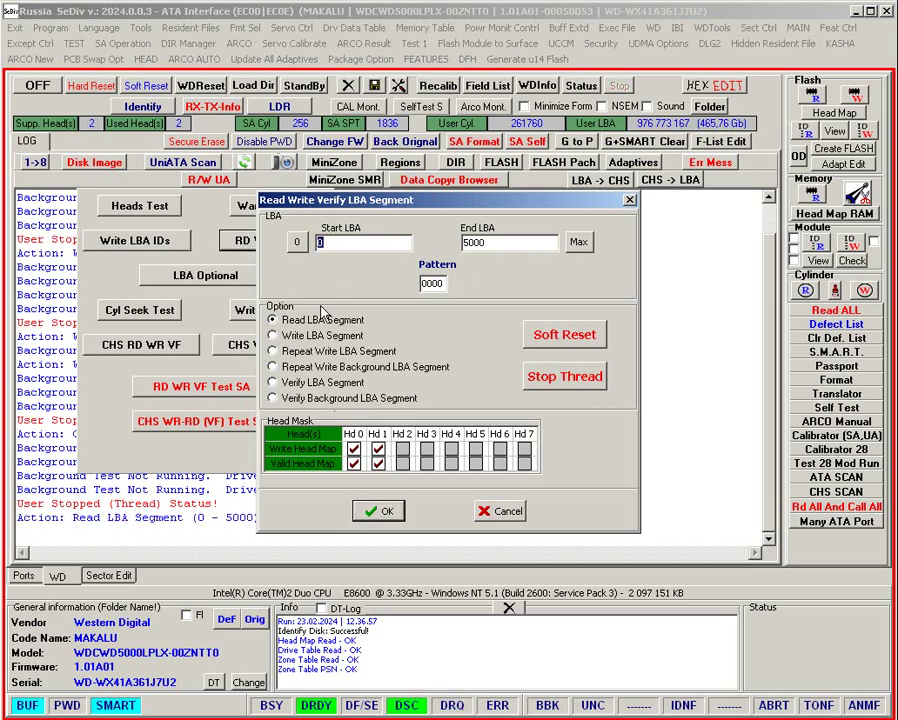
- Run Write LBA Segment on LBA 0 to 5000 with pattern 7777 and close the dialog
left_click(321, 355)
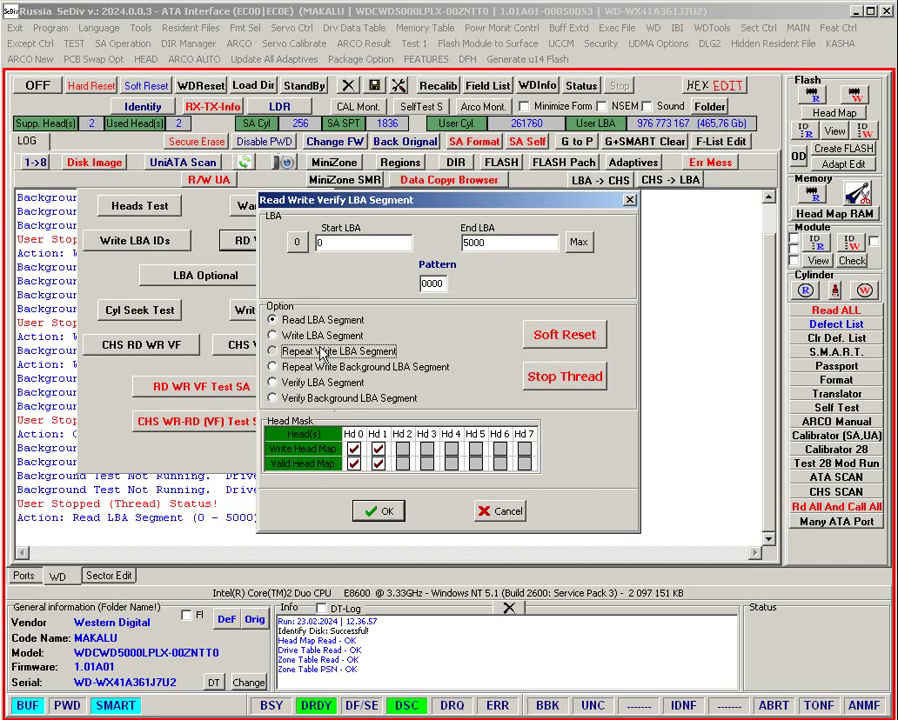
left_click(320, 336)
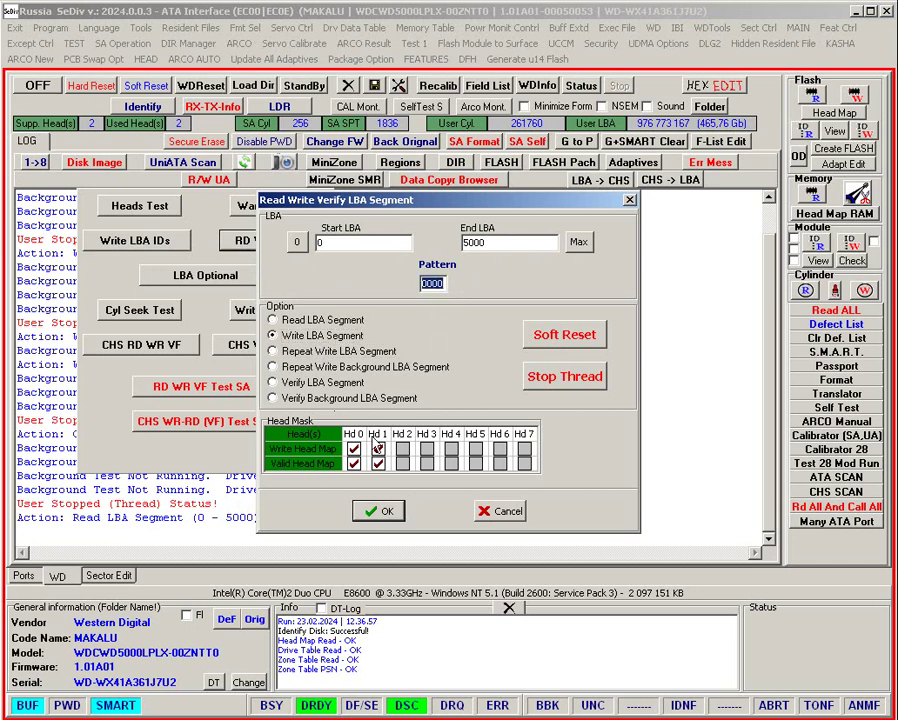
type("7777")
left_click(392, 511)
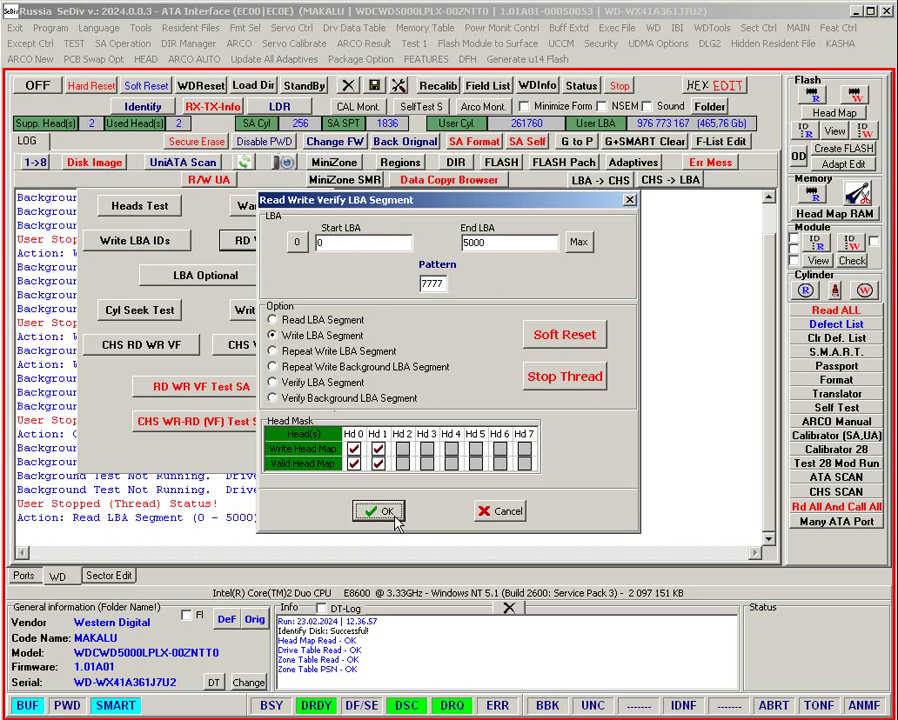
left_click(490, 513)
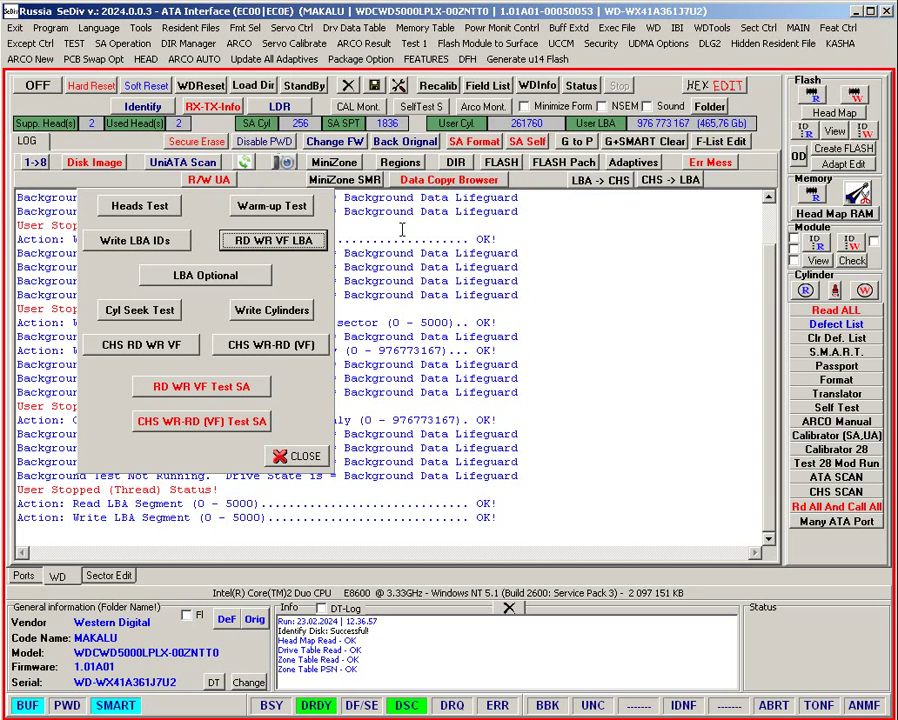
- Reread LBA 0 in the sector editor and step through the following sectors and back to check the written pattern
left_click(109, 576)
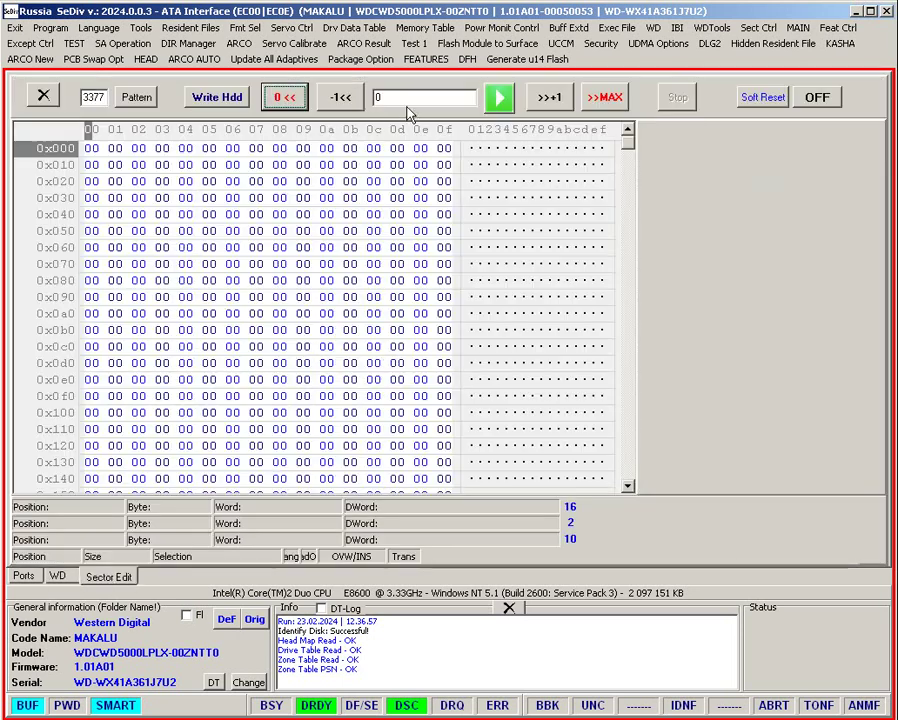
left_click(499, 97)
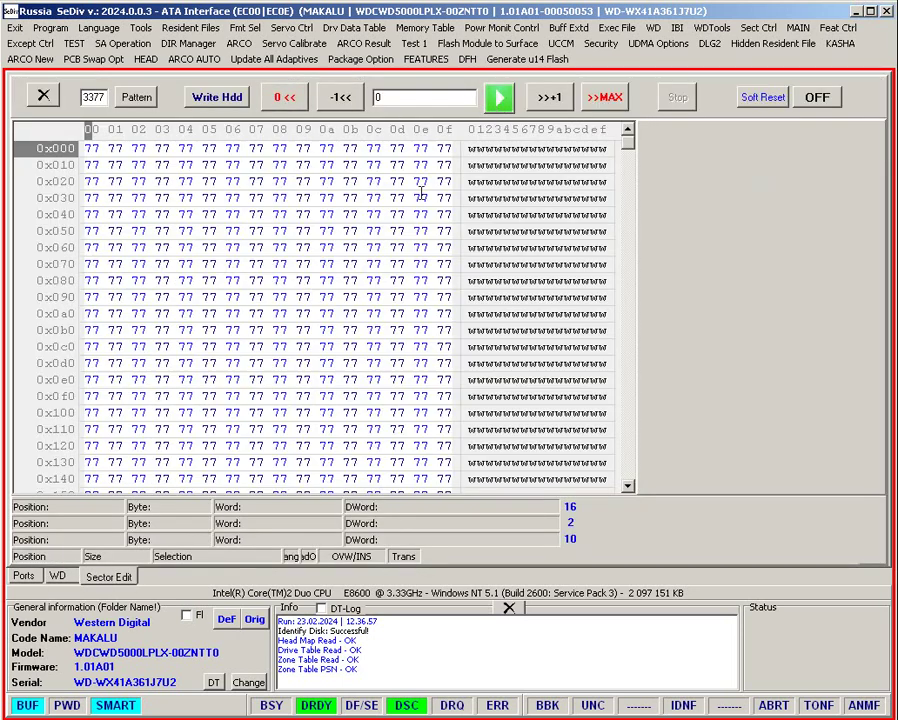
left_click(544, 103)
left_click(546, 103)
left_click(546, 103)
left_click(546, 103)
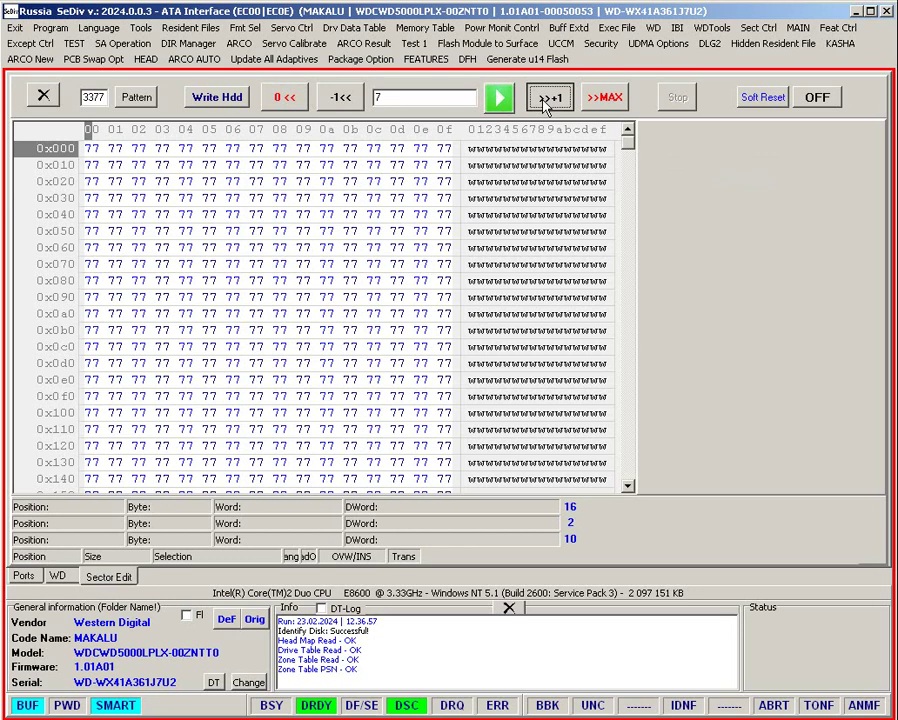
left_click(546, 103)
left_click(348, 104)
left_click(348, 104)
left_click(348, 104)
left_click(348, 104)
left_click(348, 104)
left_click(347, 105)
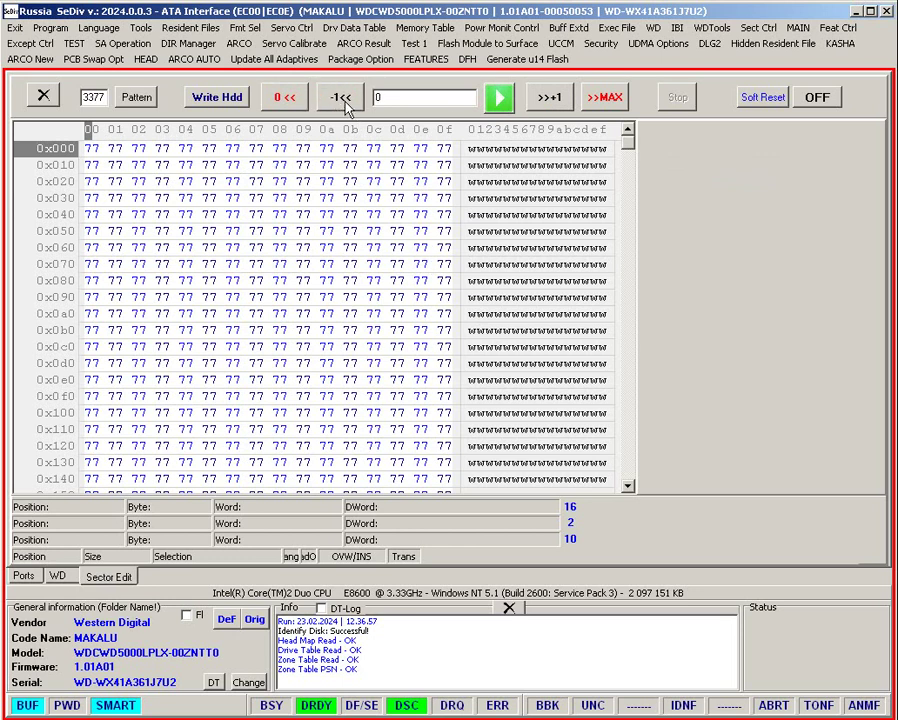
- Reopen the read, write and verify LBA segment test and set its end LBA to 5000
left_click(64, 575)
left_click(266, 242)
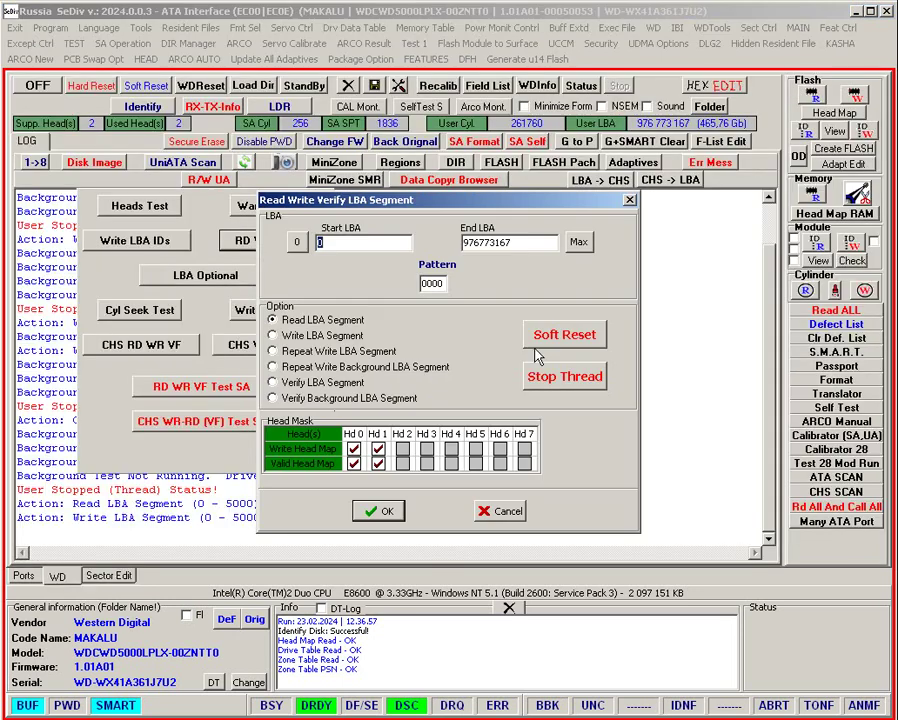
left_click(322, 352)
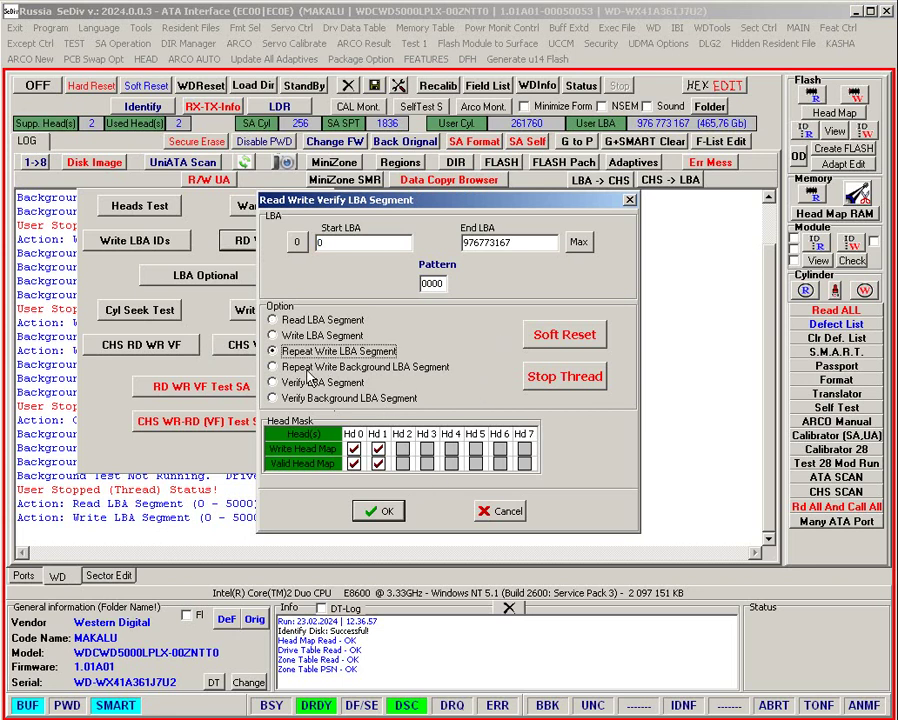
left_click(297, 384)
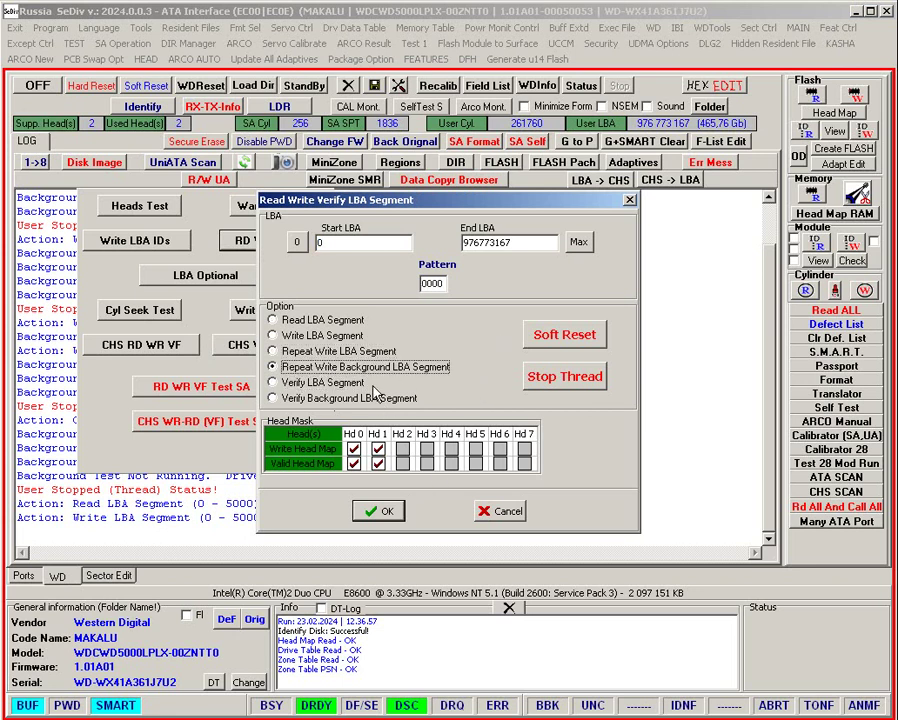
left_click(321, 399)
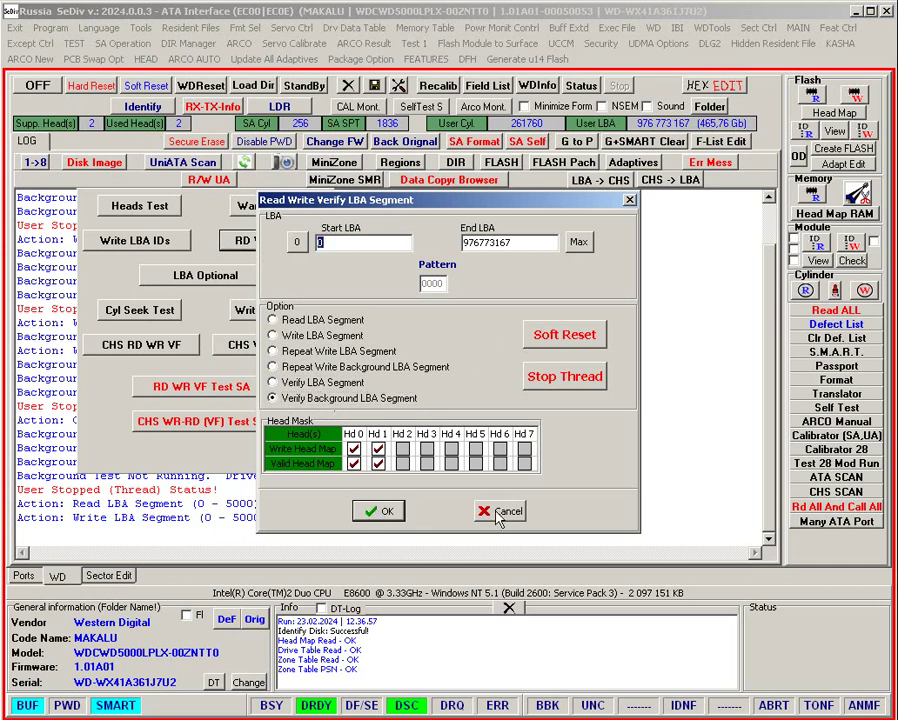
key("Tab")
type("5")
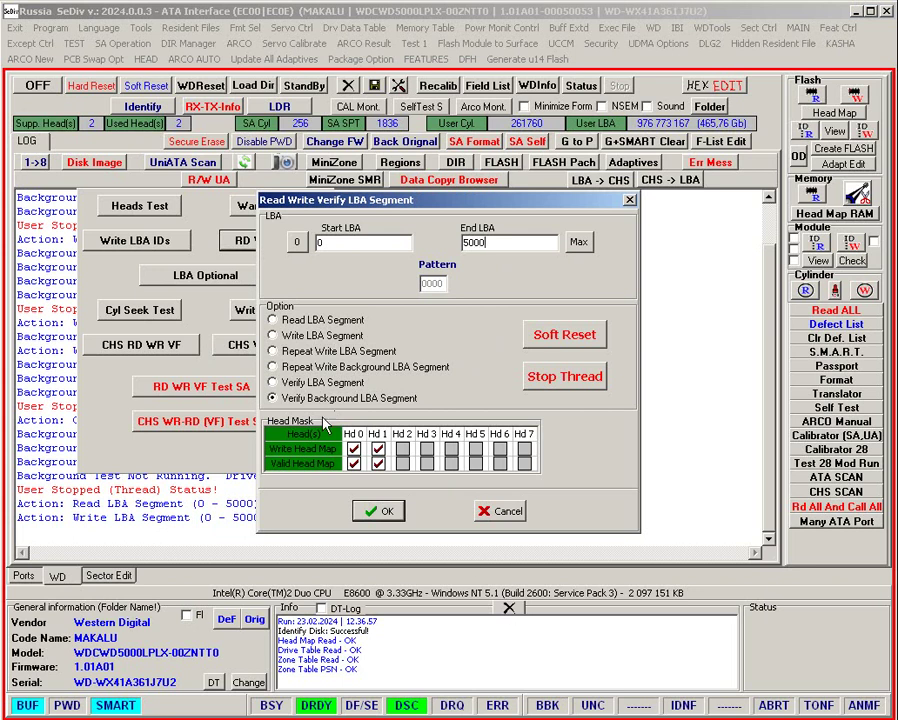
- Soft reset the drive, then run Repeat Write Background LBA Segment on LBA 0 to 5000 with pattern 0000
left_click(320, 367)
left_click(342, 357)
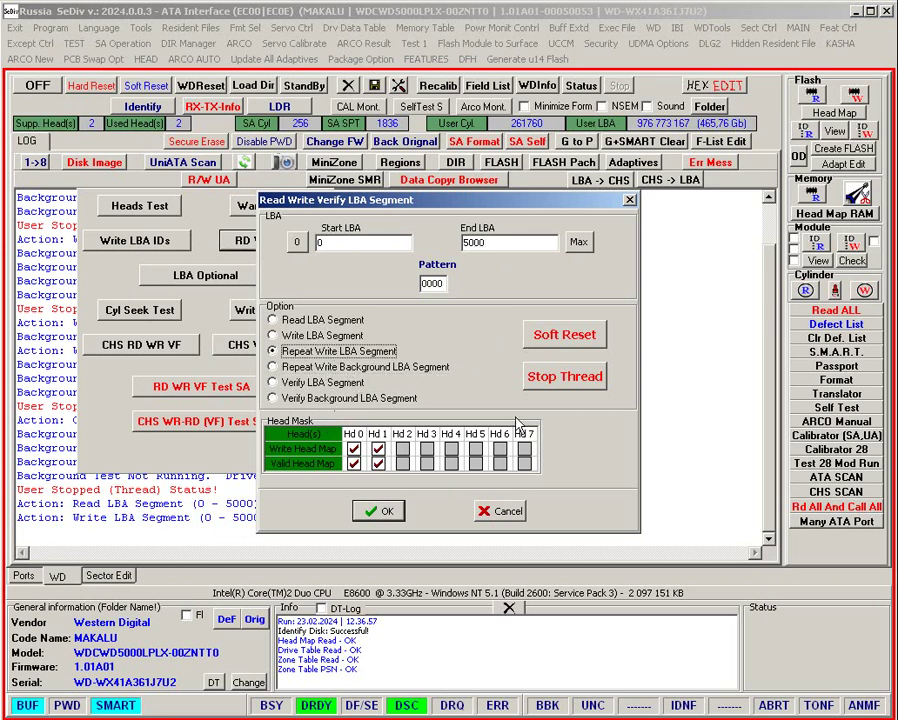
left_click(575, 337)
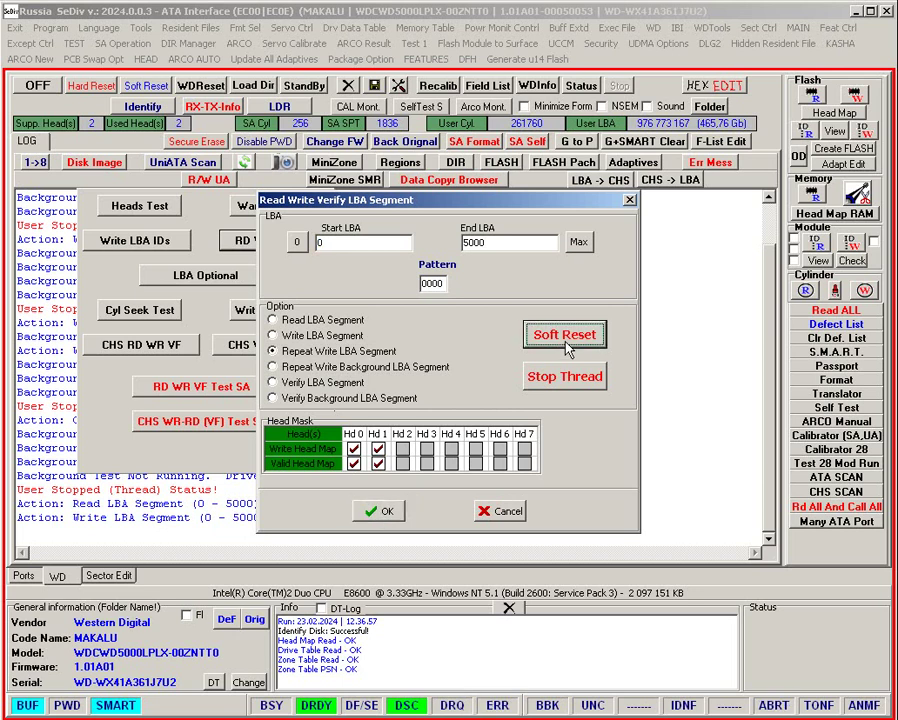
left_click(368, 367)
left_click(385, 512)
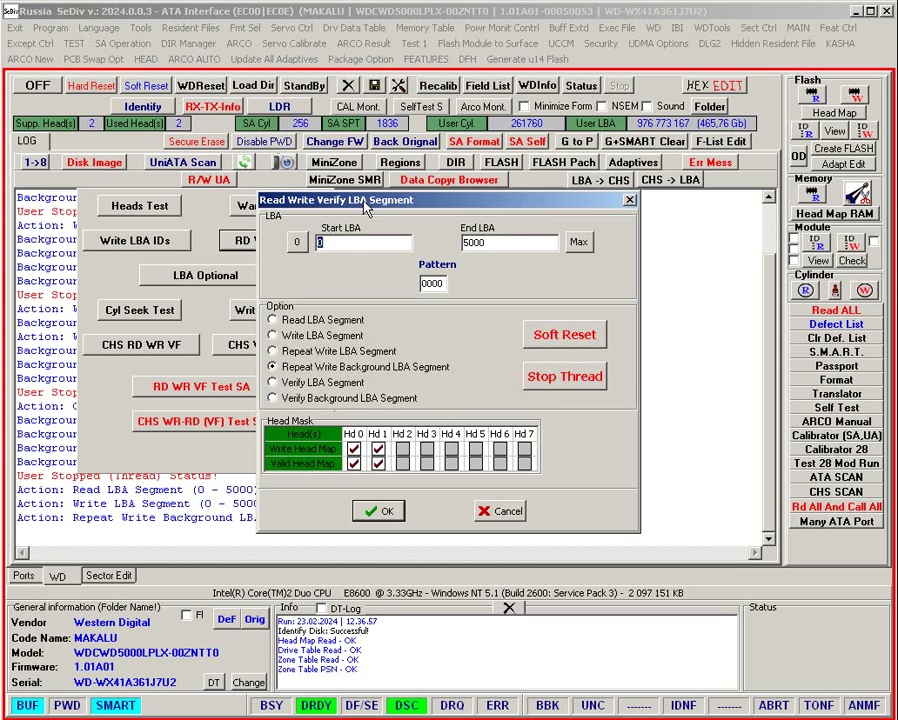
left_click_drag(365, 208, 435, 168)
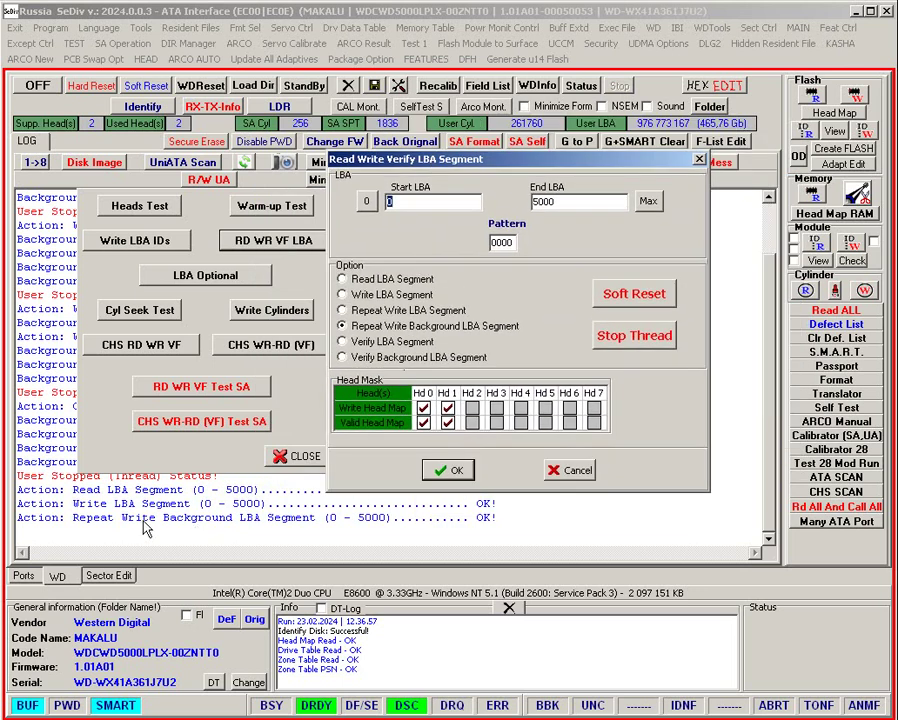
left_click(569, 470)
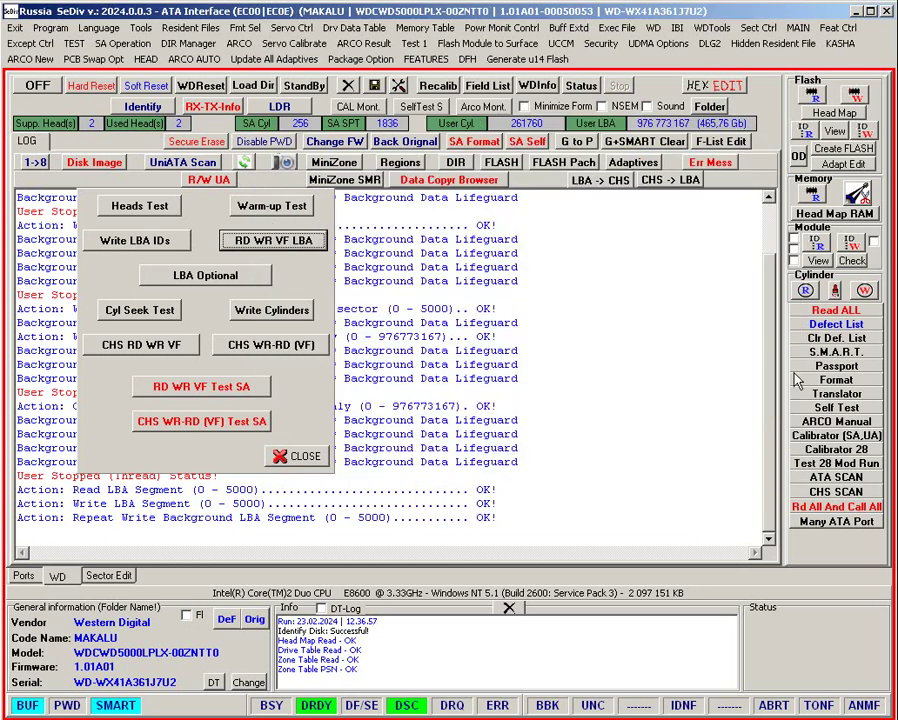
- Show the drive's G-List to examine its entries before adding any sectors, and close it without writing
left_click(836, 324)
left_click(405, 309)
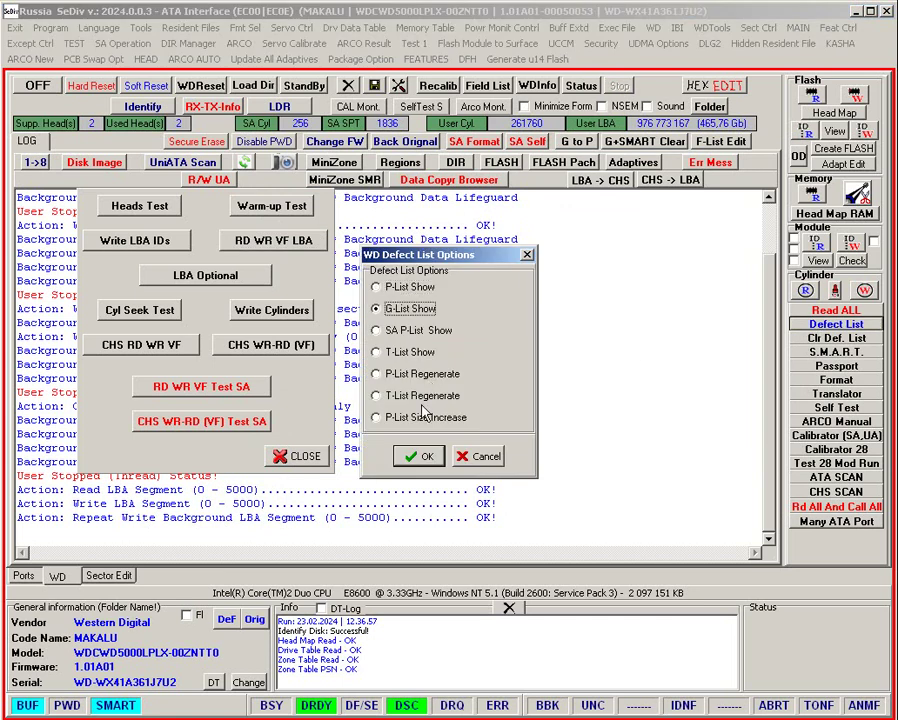
left_click(423, 457)
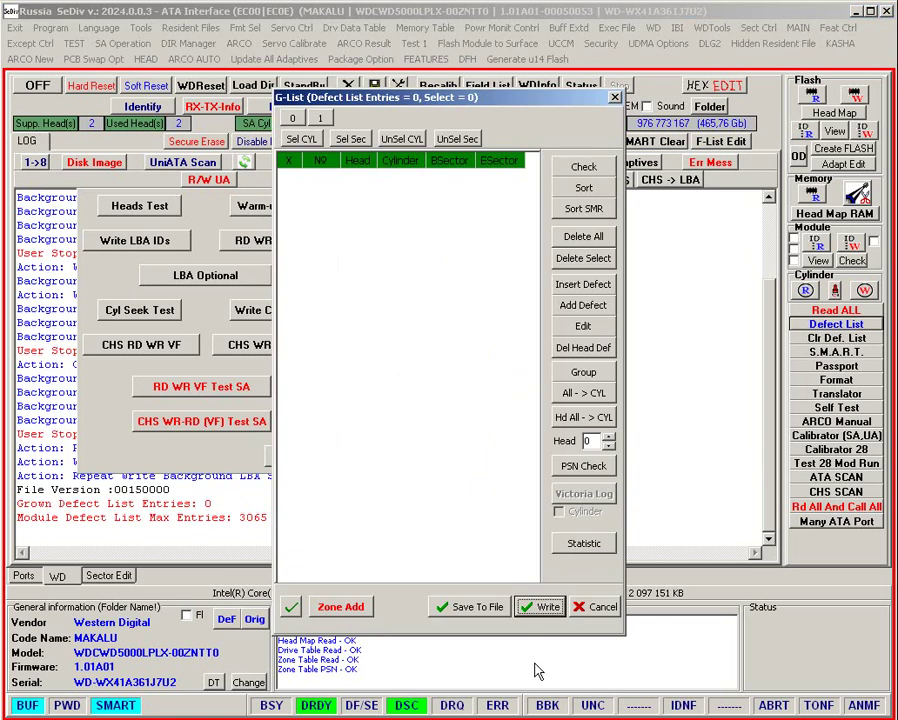
left_click(592, 607)
- Insert LBA 0 to 10 into the G-List with the LBA --> Glist option and close the dialog
left_click(231, 283)
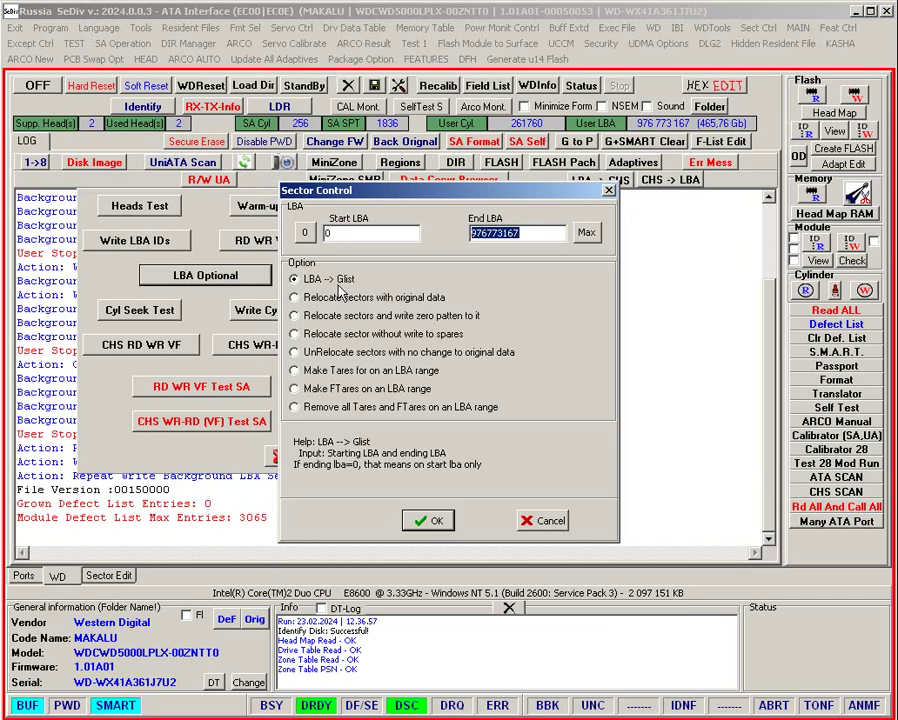
type("10")
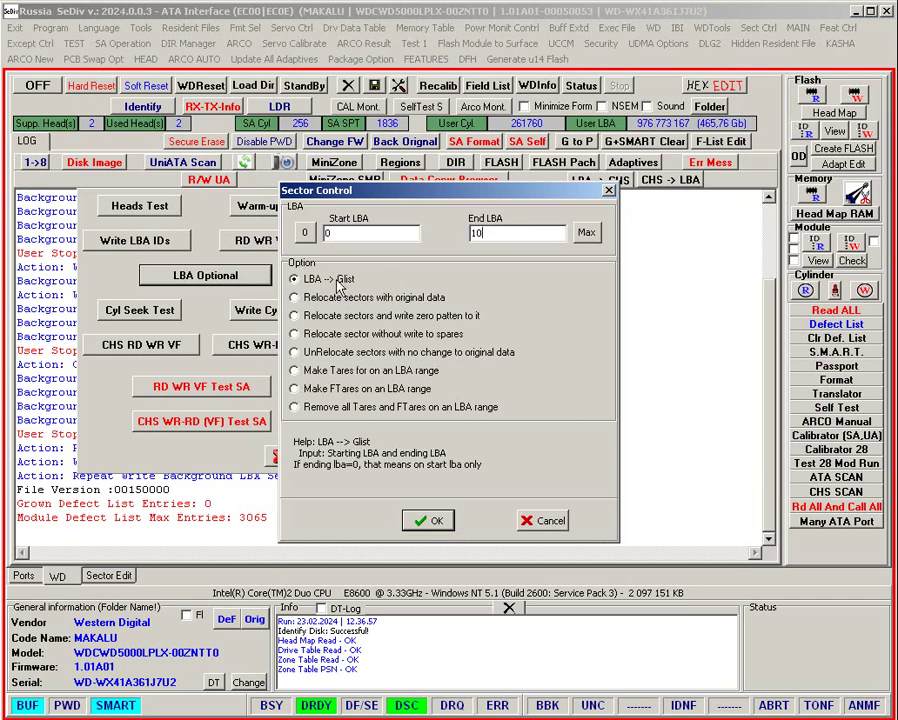
left_click(445, 522)
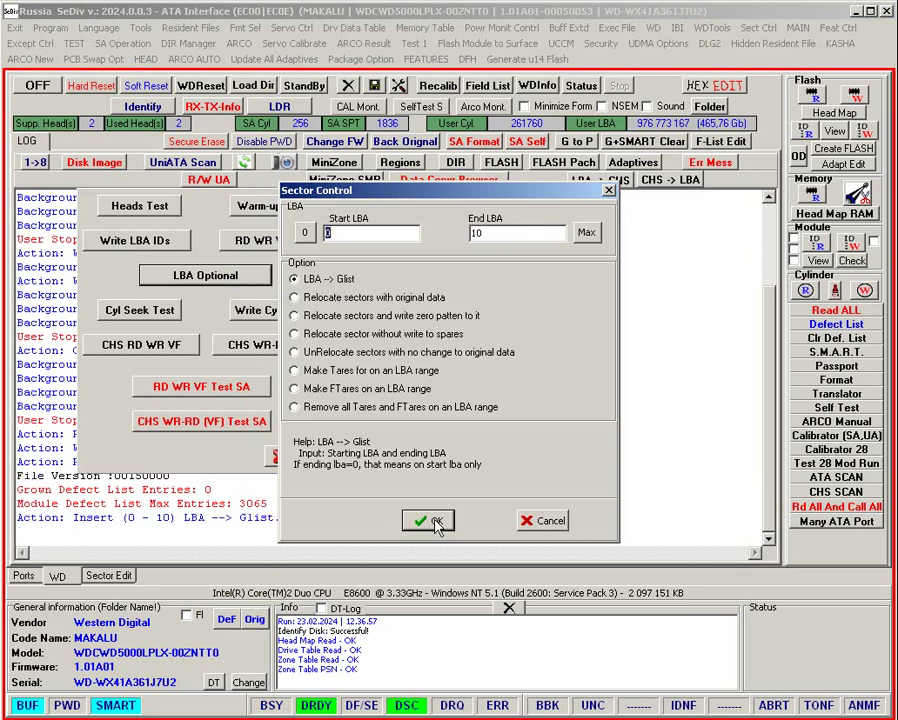
left_click(532, 521)
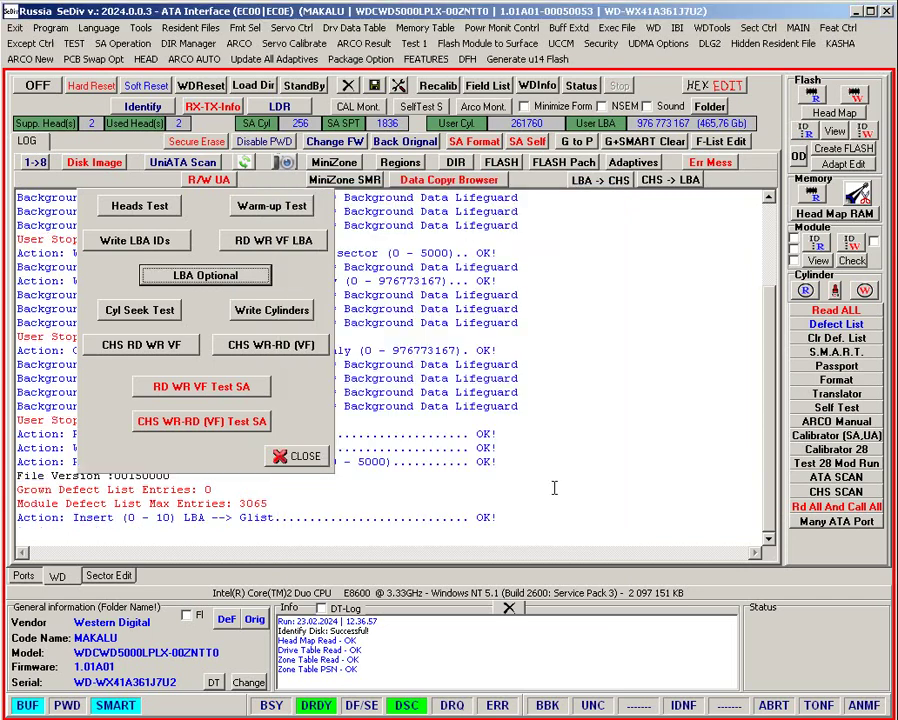
- Show the G-List again to check the entries added for LBA 0 to 10, and close it without writing
left_click(822, 326)
left_click(377, 309)
left_click(422, 454)
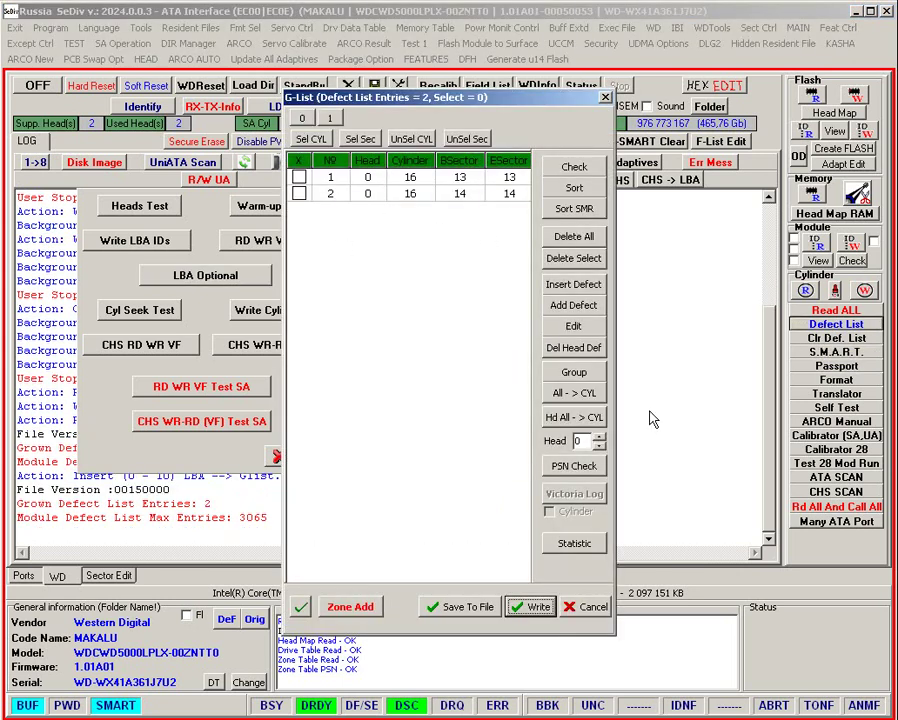
left_click(590, 607)
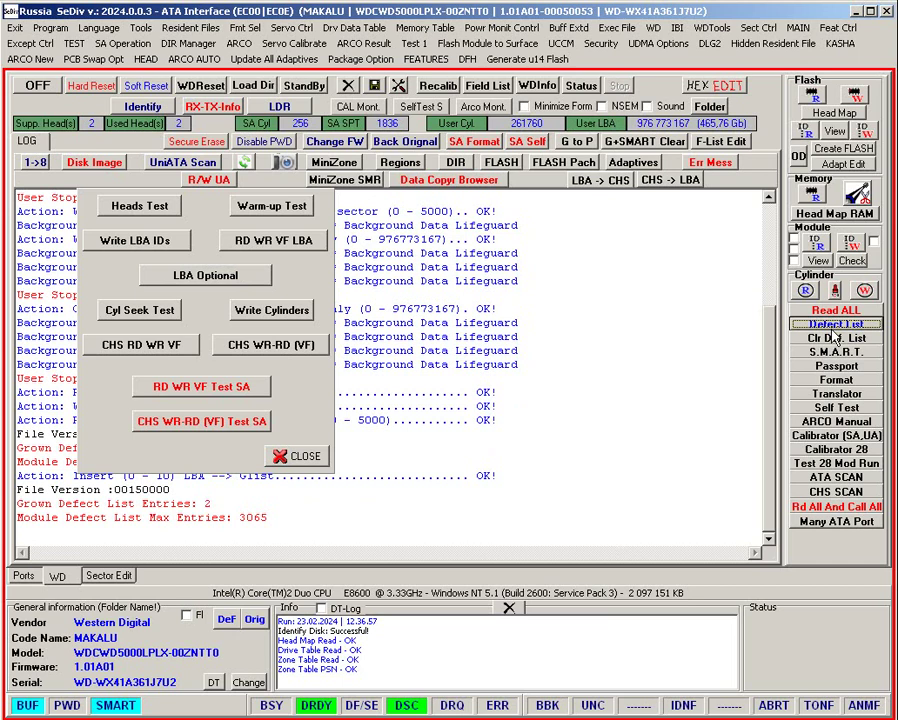
- Relocate LBA 0 to 10 with the 'Relocate sectors with original data' option and close the dialog
left_click(180, 275)
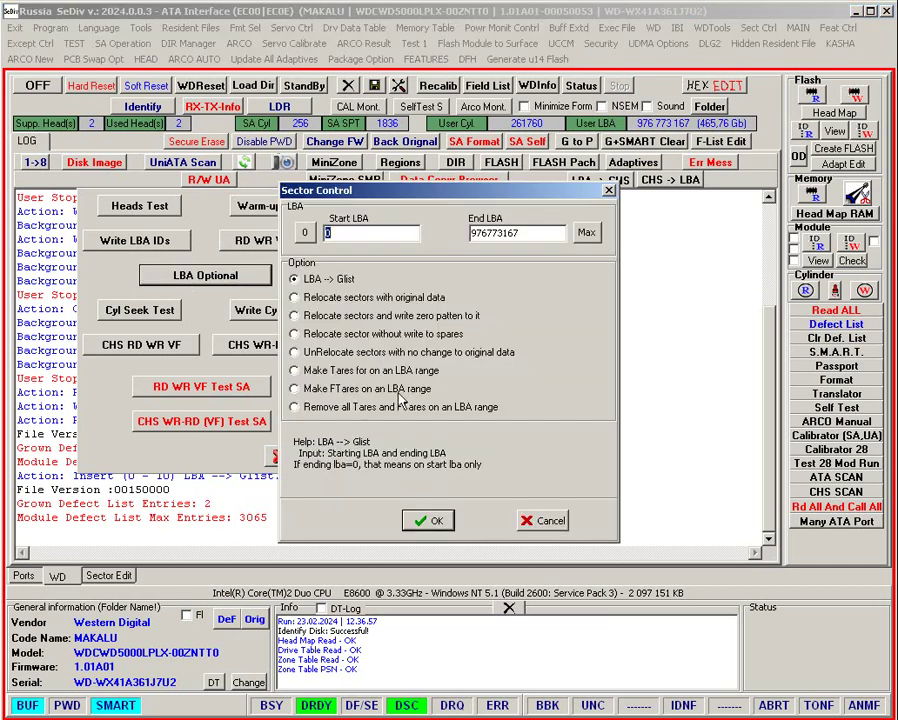
left_click(300, 297)
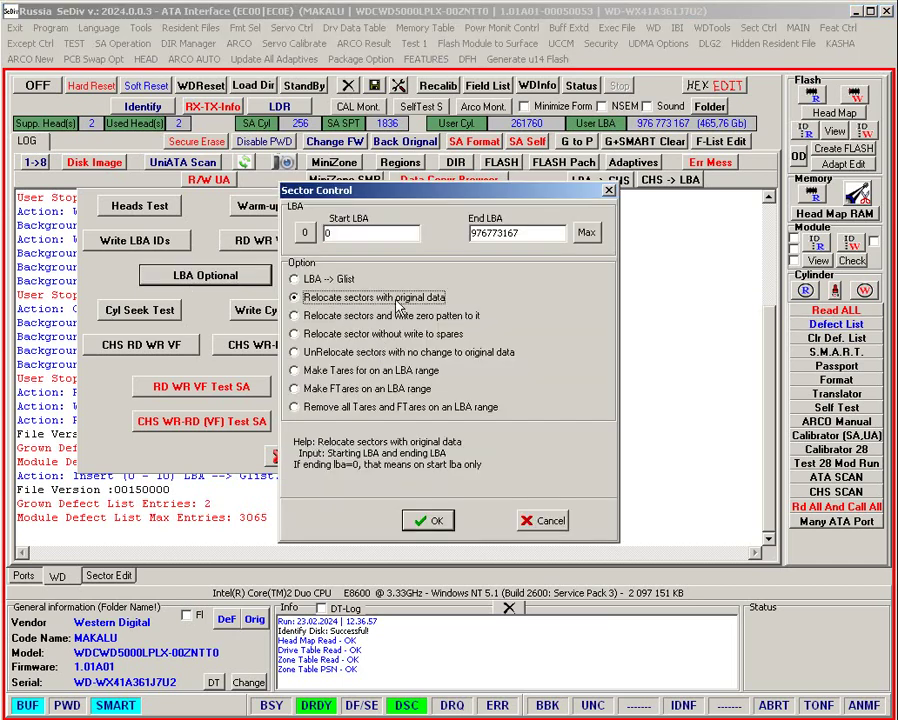
double_click(510, 232)
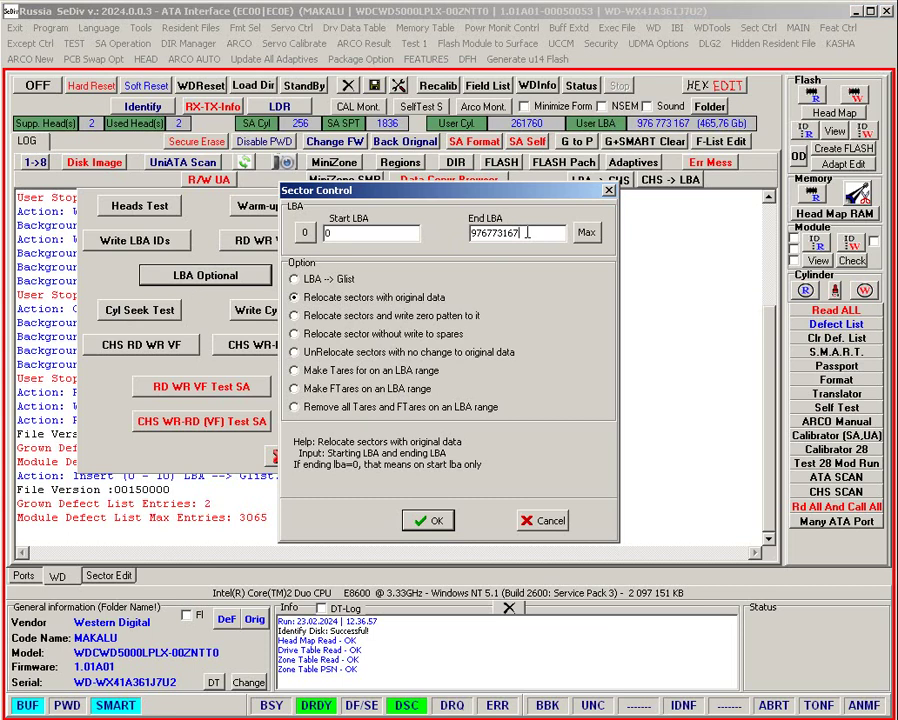
type("10")
left_click(437, 522)
left_click(524, 523)
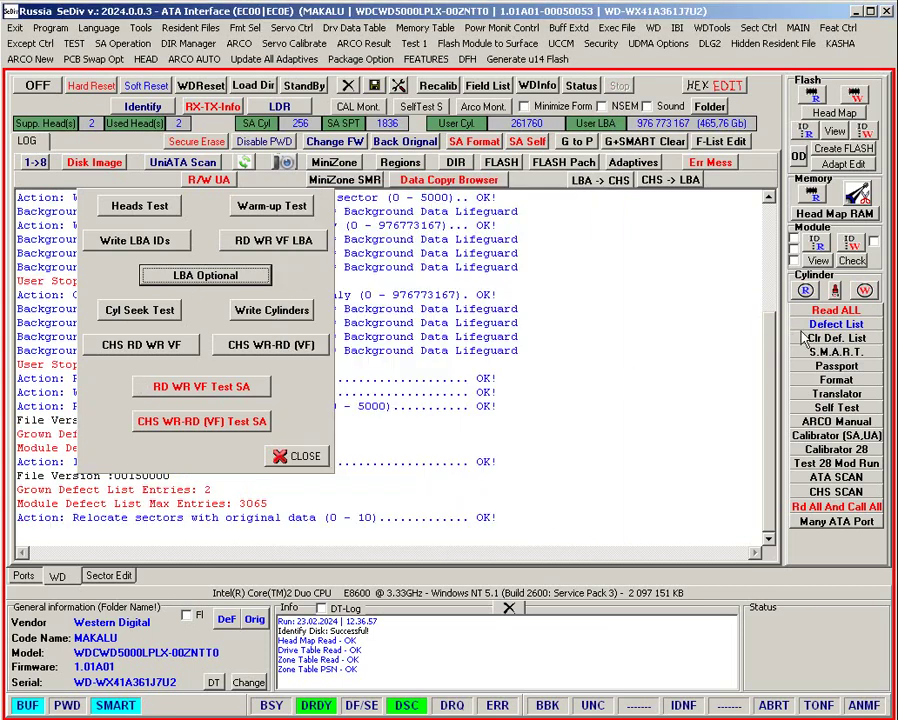
- Show the G-List to check its entries after relocating with original data, and close it without writing
left_click(836, 324)
left_click(405, 308)
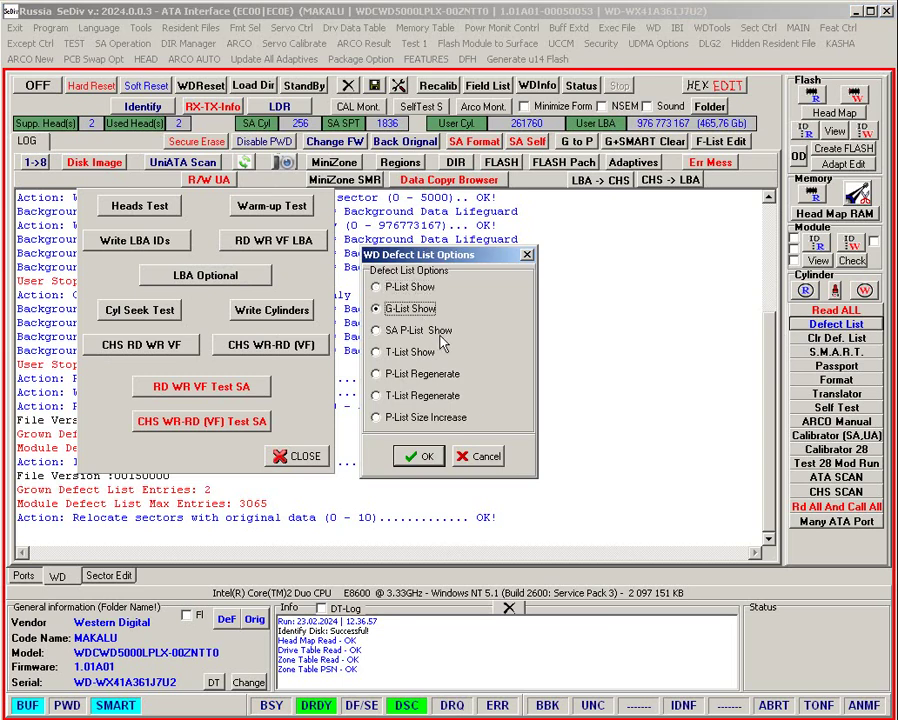
left_click(420, 457)
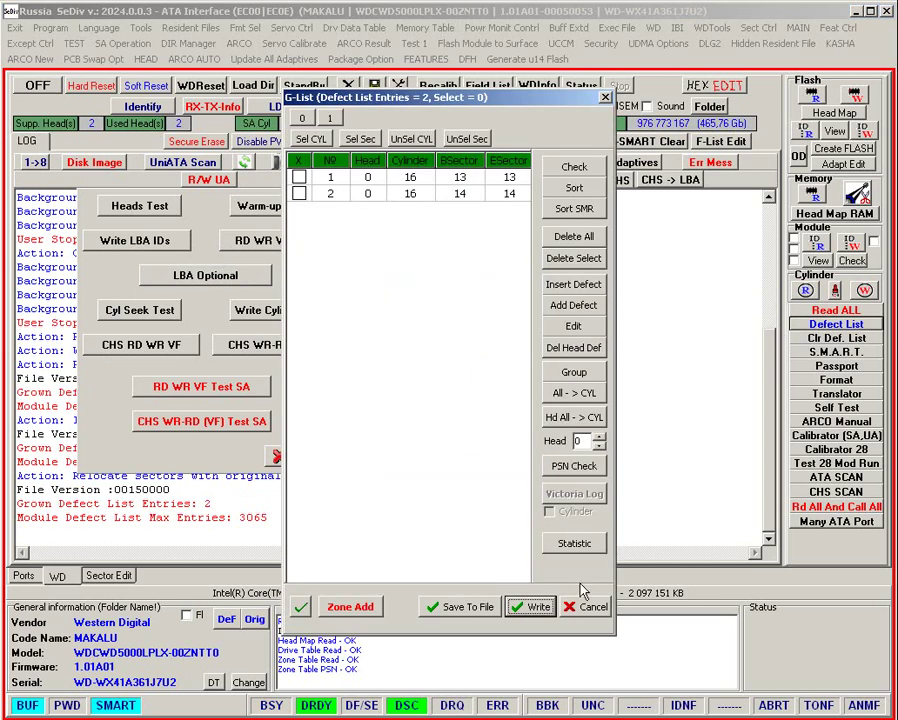
left_click(592, 614)
- Run the LBA Optional action 'Relocate sectors and write zero patten to it' on LBA 0 to 10
left_click(222, 280)
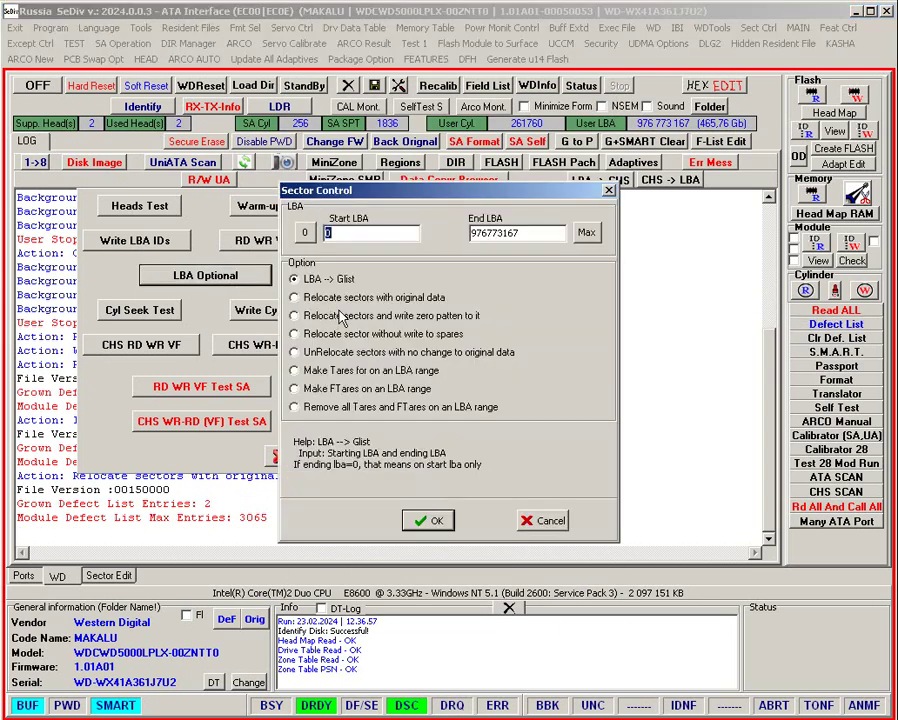
double_click(495, 238)
type("10")
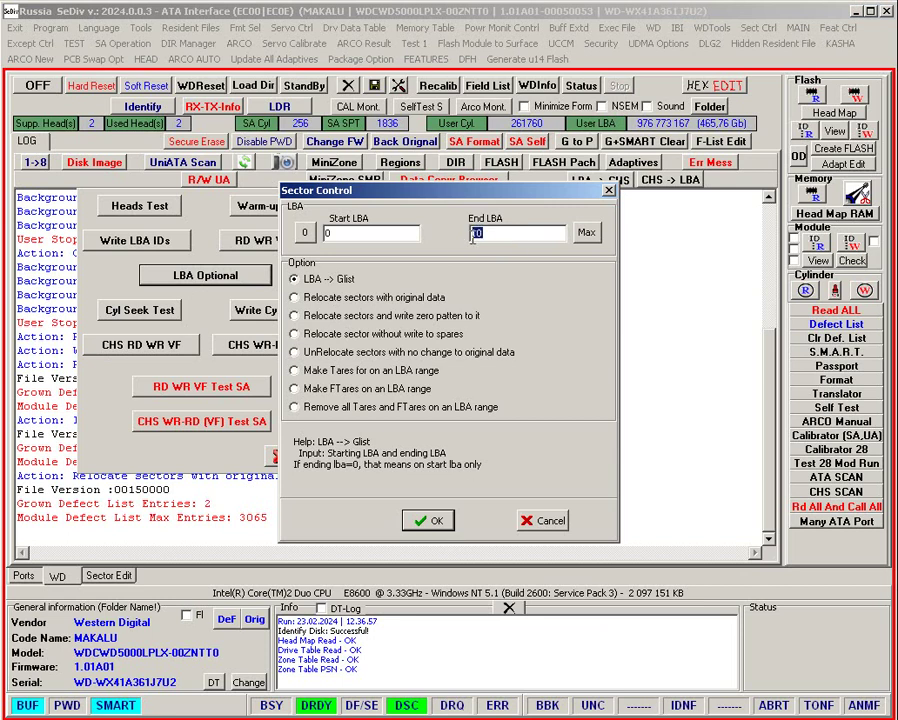
right_click(506, 237)
left_click(560, 350)
left_click(324, 316)
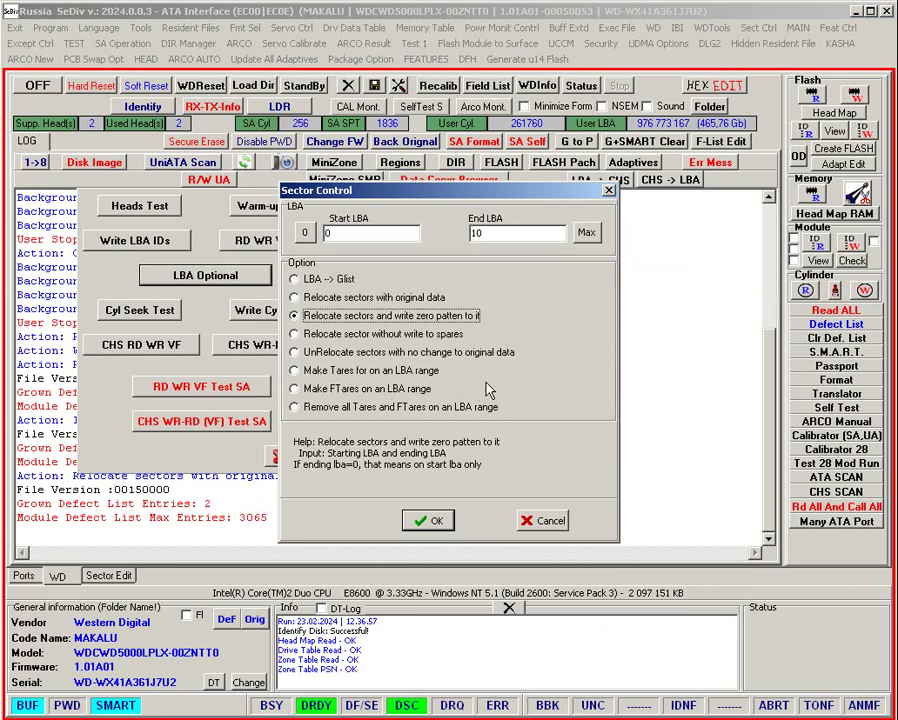
left_click(431, 520)
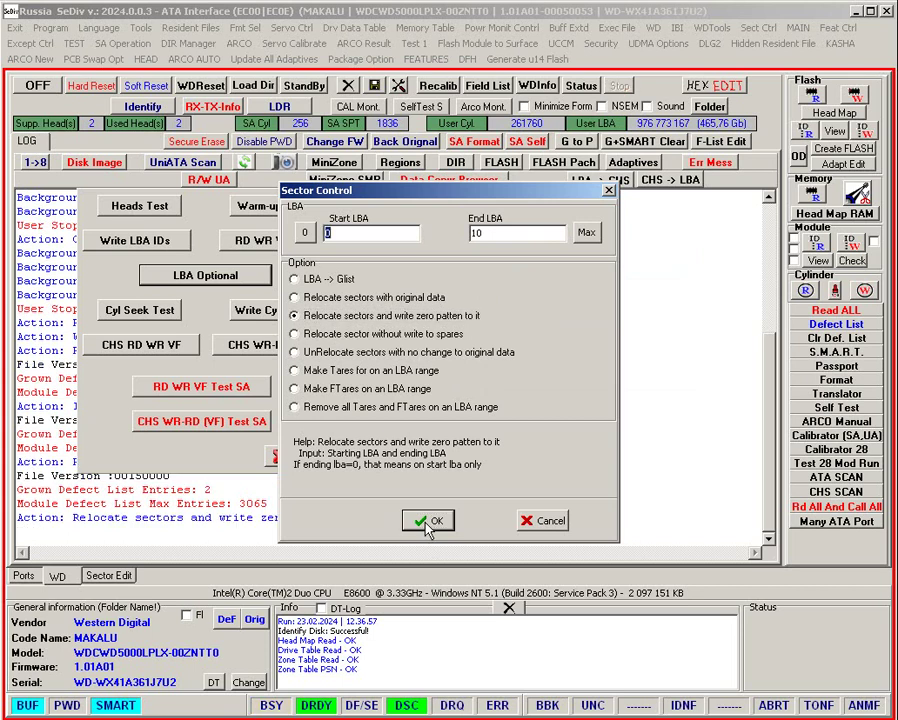
- Relocate LBA 0 to 10 without write to spares, unrelocate the same range with no change to original data, and close the dialog
left_click(318, 334)
left_click(428, 518)
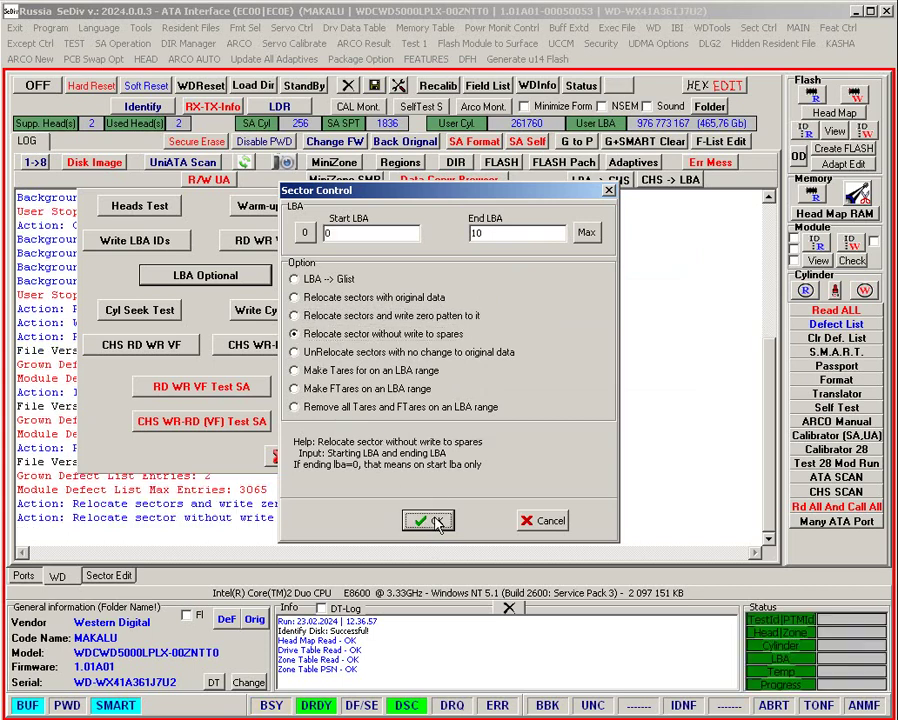
left_click(306, 354)
left_click(435, 519)
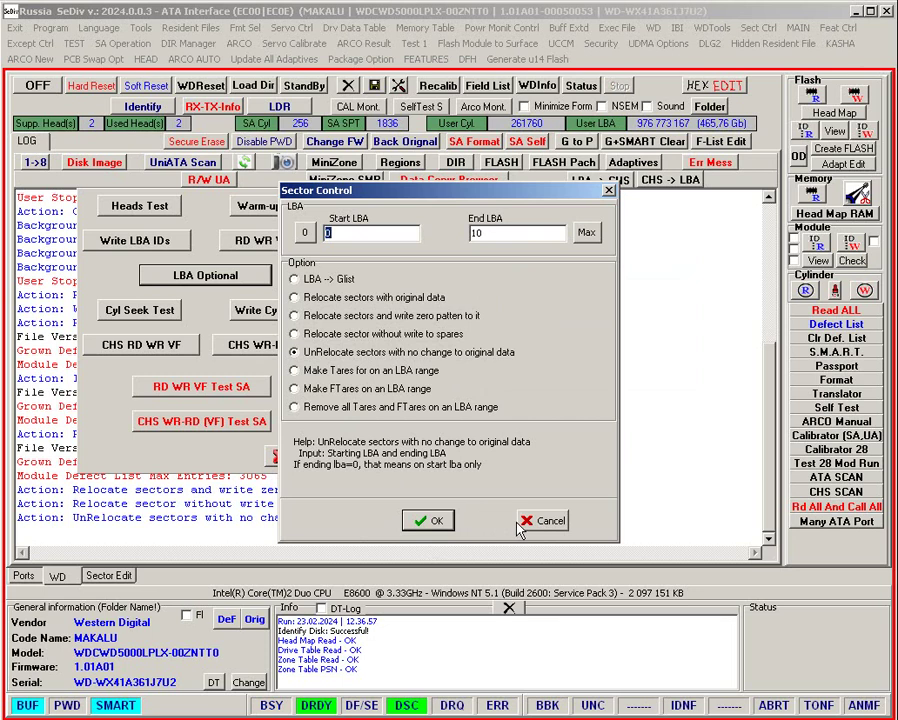
left_click(549, 521)
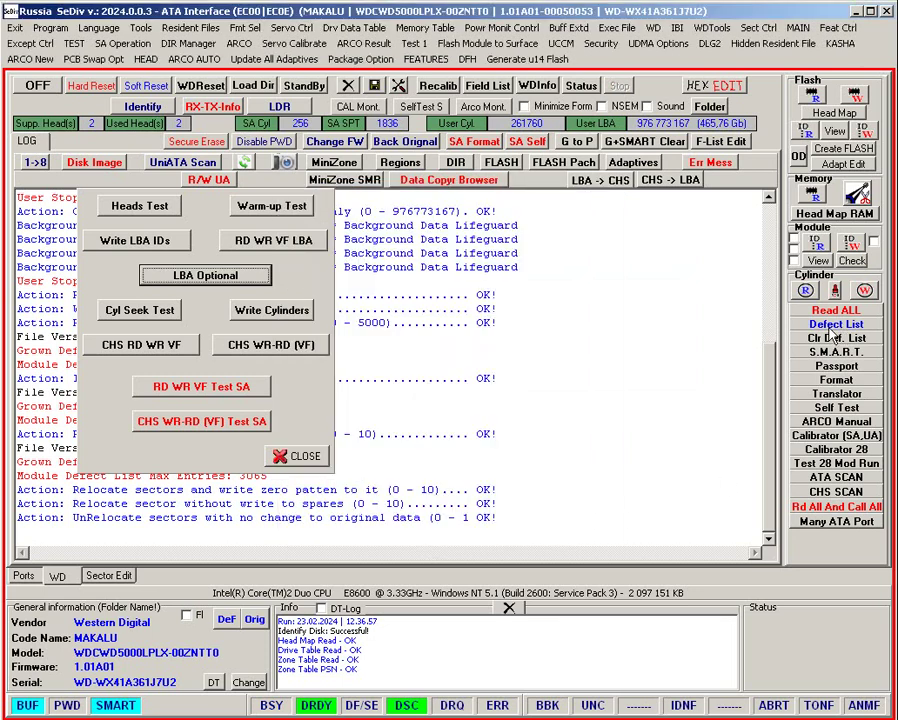
- Show the G-List to check its entries after the relocate and unrelocate actions, and close it without writing
key("Down")
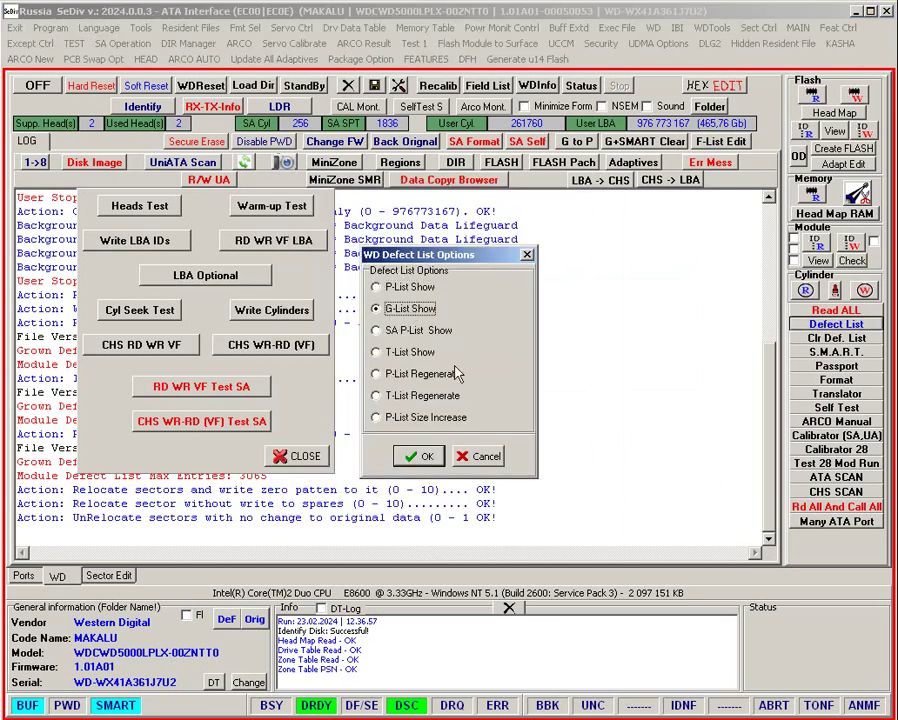
left_click(416, 457)
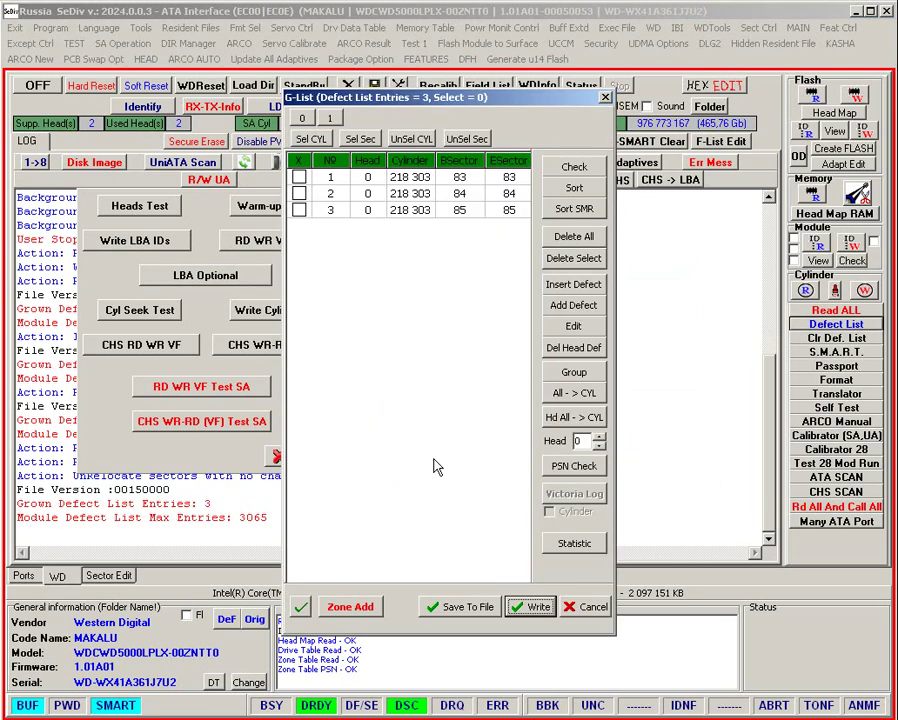
left_click(583, 606)
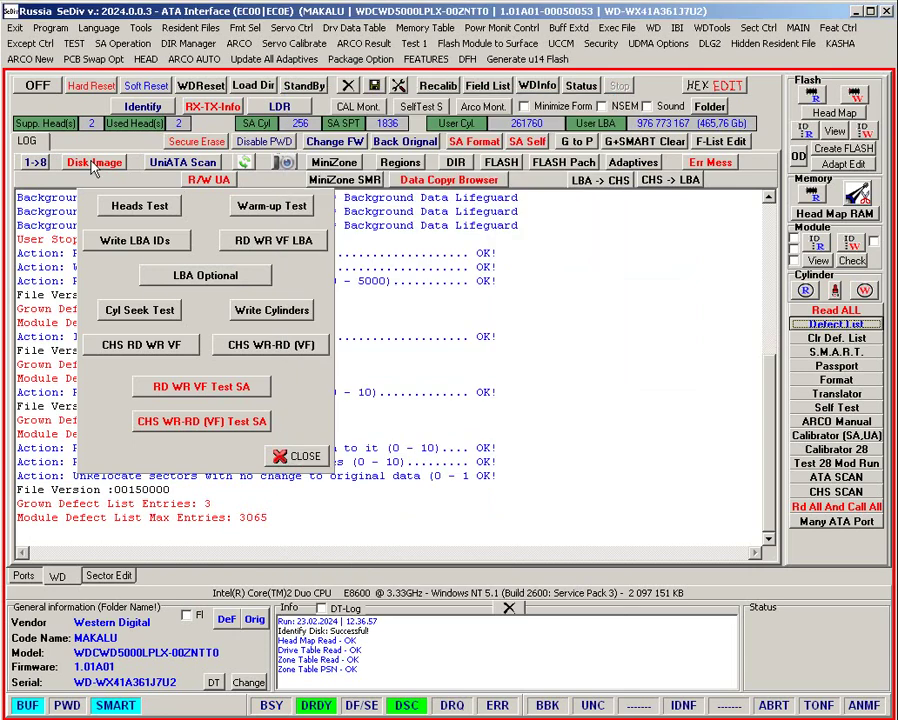
- Examine the LBA Optional settings for making FTares and removing all Tares and FTares, and close the dialog without running anything
left_click(199, 283)
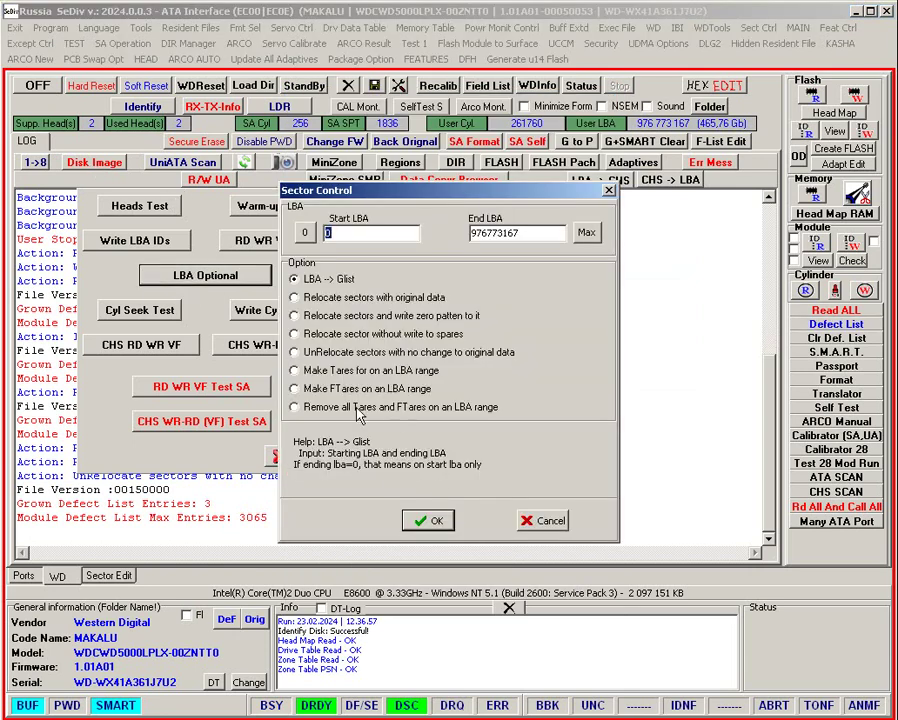
left_click(455, 408)
left_click(400, 389)
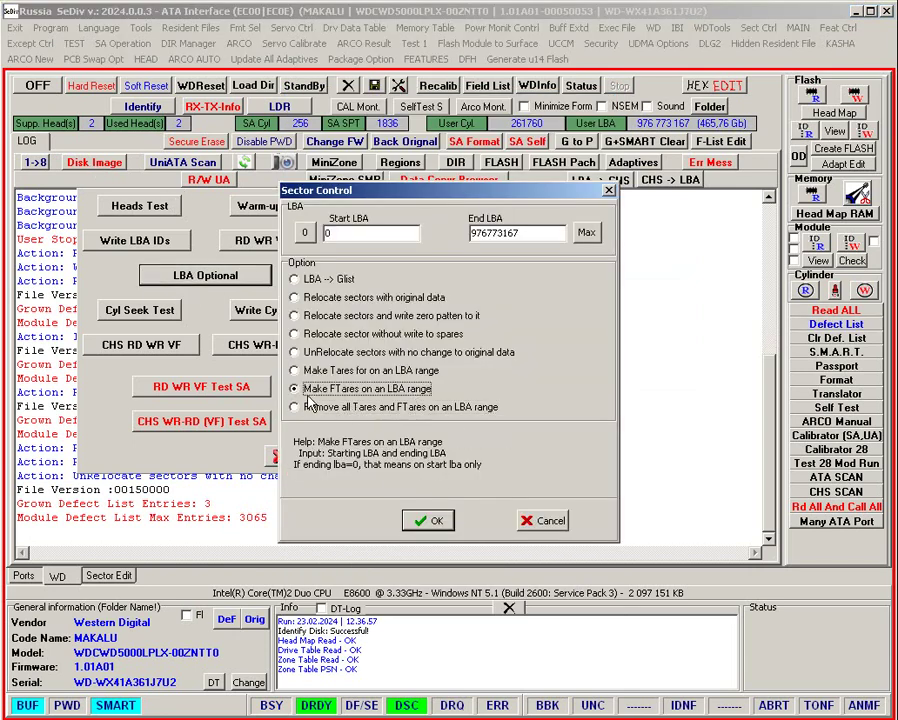
left_click(345, 407)
left_click(348, 389)
left_click(345, 405)
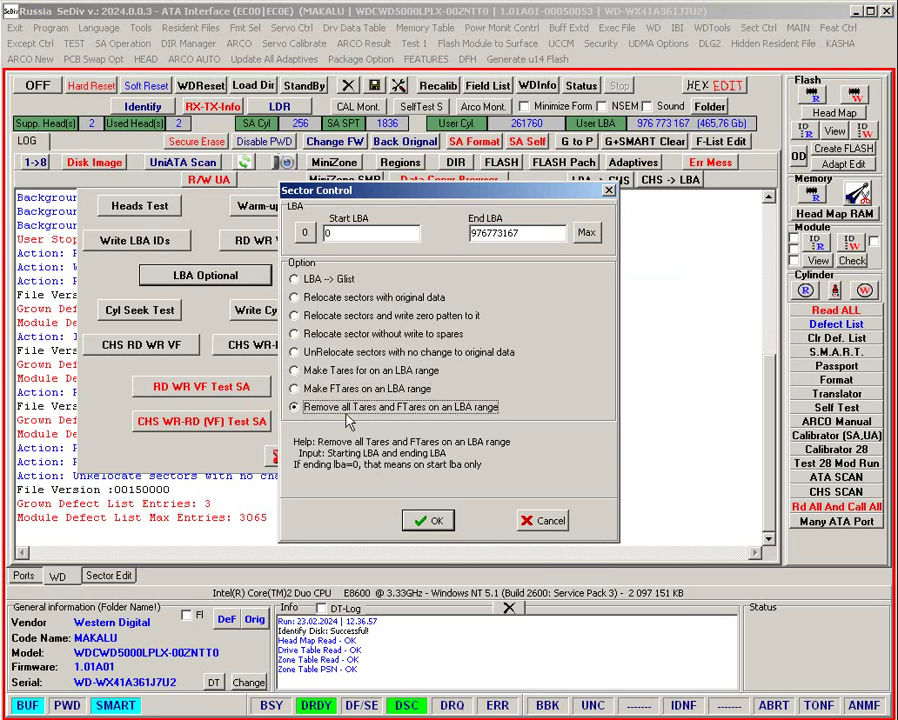
key("Escape")
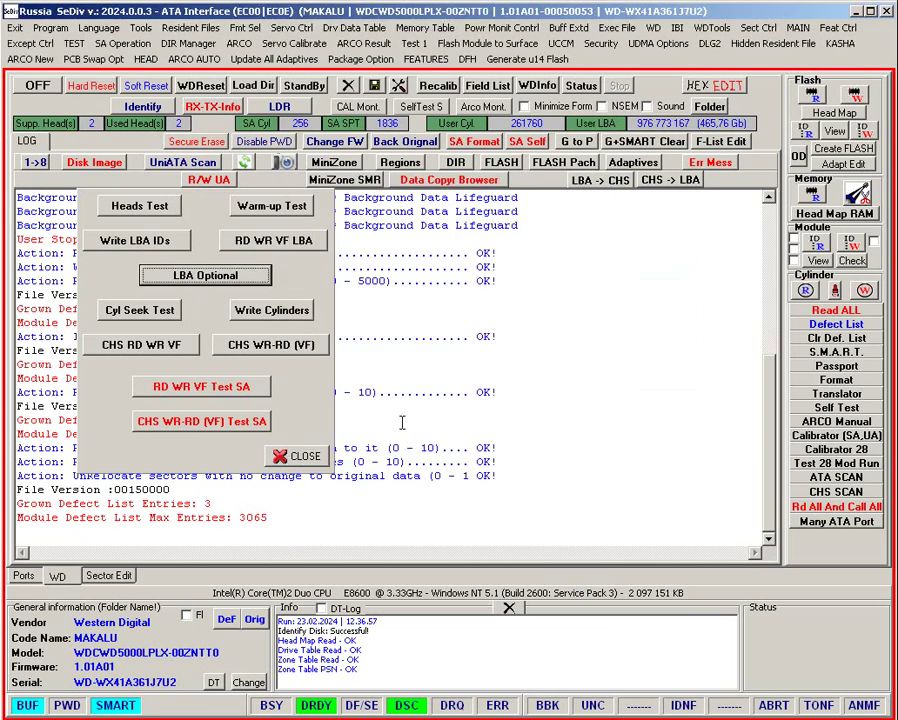
- Open the Cyl Seek Test, exclude head 0 from the write head map and select zone 1
left_click(140, 312)
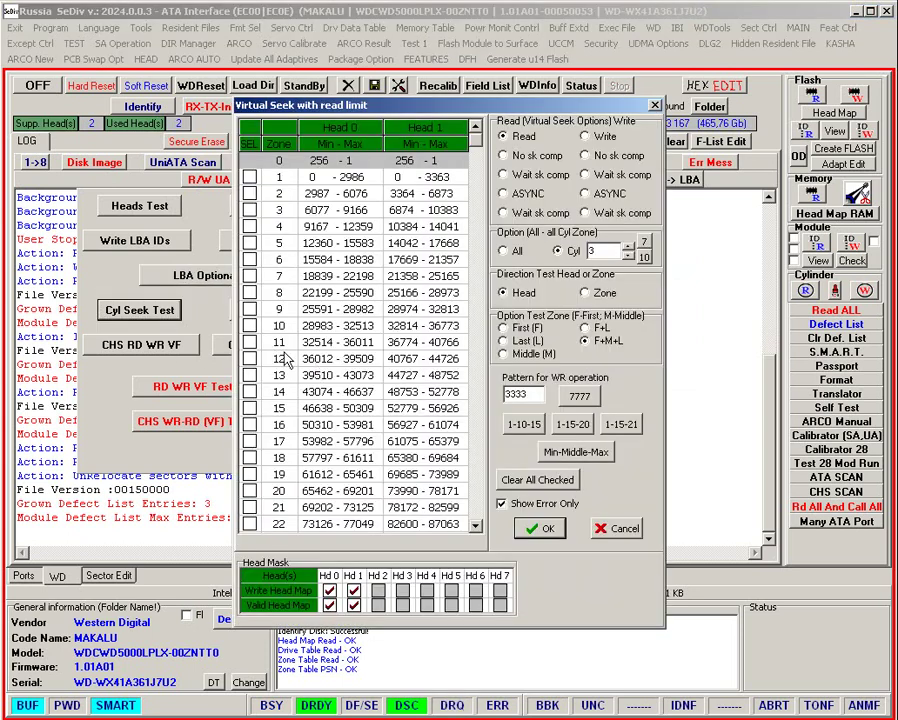
left_click(330, 590)
left_click(352, 592)
left_click(250, 177)
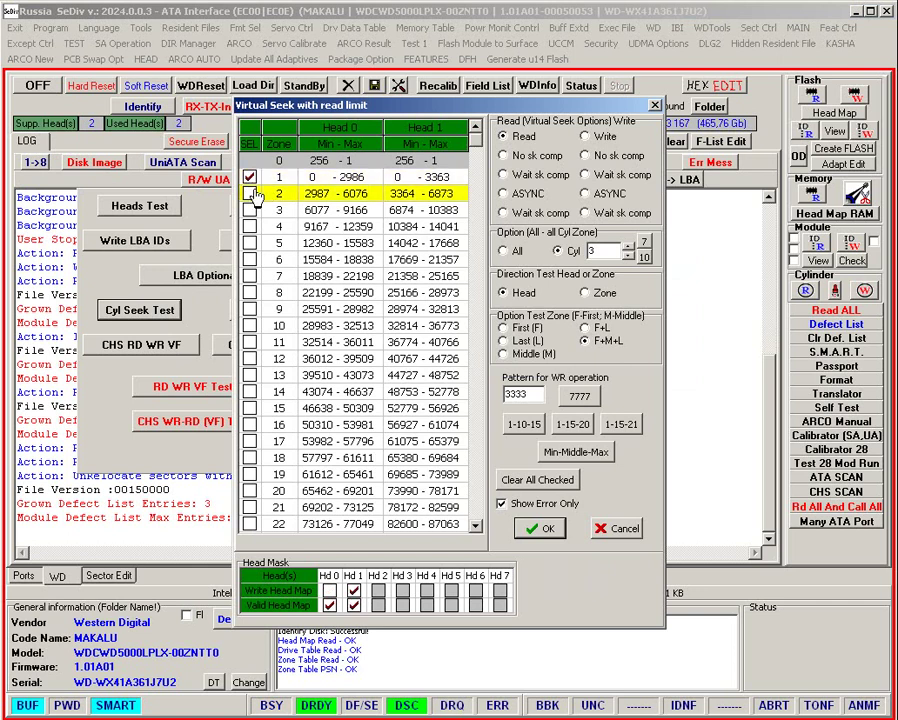
- Examine what the read and write virtual seek modes of the Cyl Seek Test do
left_click(597, 137)
left_click(527, 157)
left_click(530, 175)
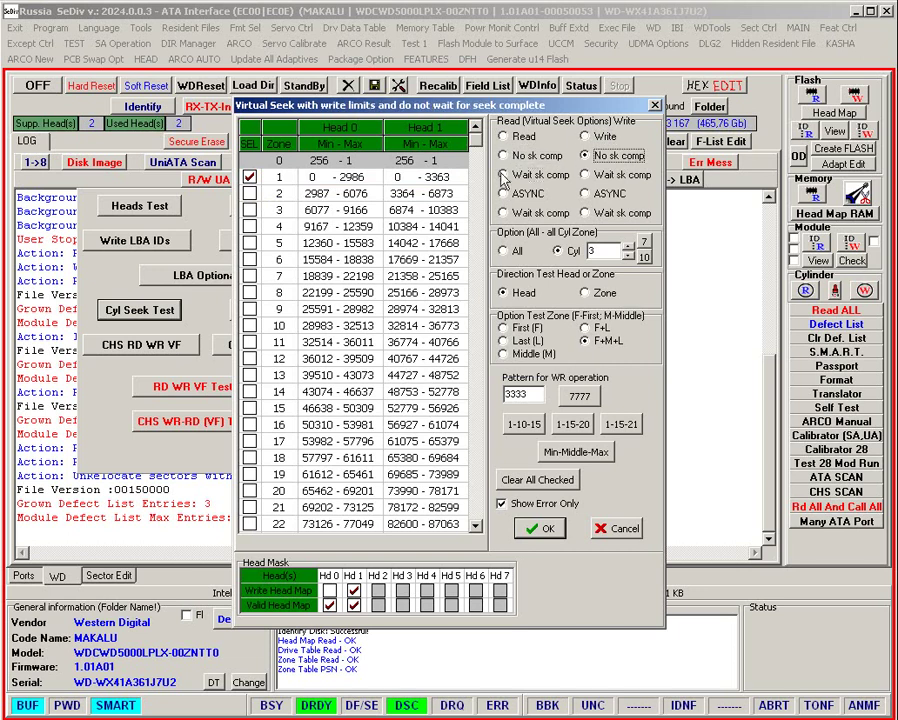
left_click(540, 194)
left_click(535, 212)
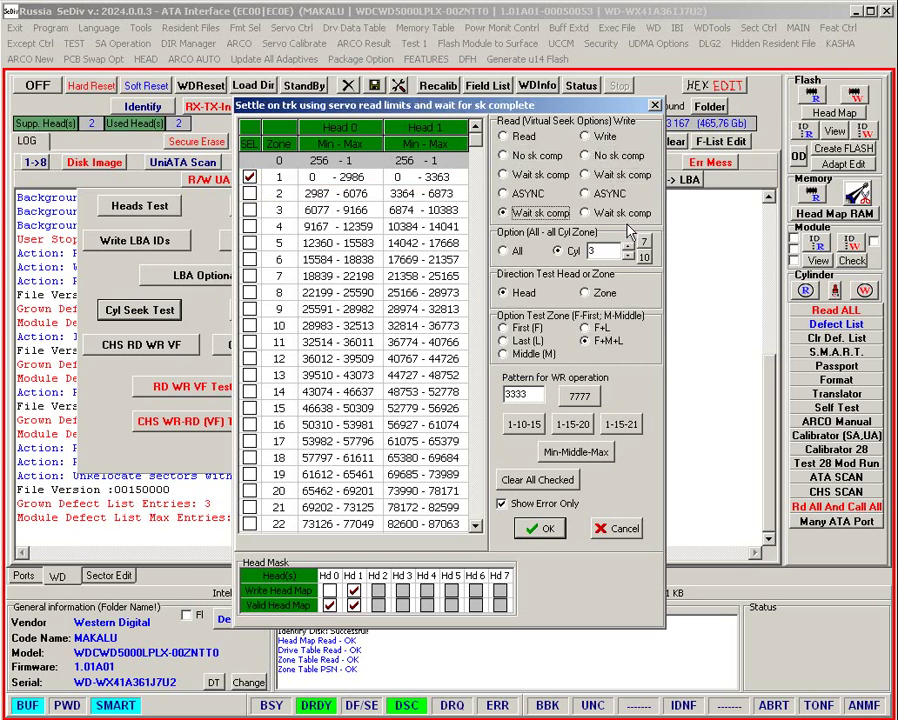
left_click(523, 140)
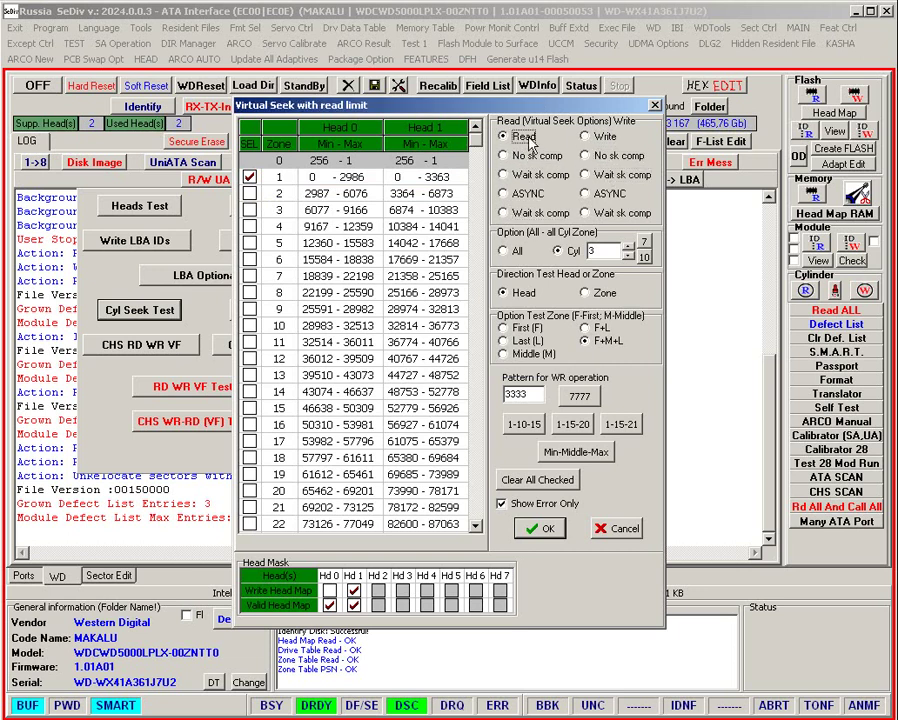
- Run Virtual Seek with write limits on all cylinders of zone 1, stop the test and soft reset the drive
left_click(599, 137)
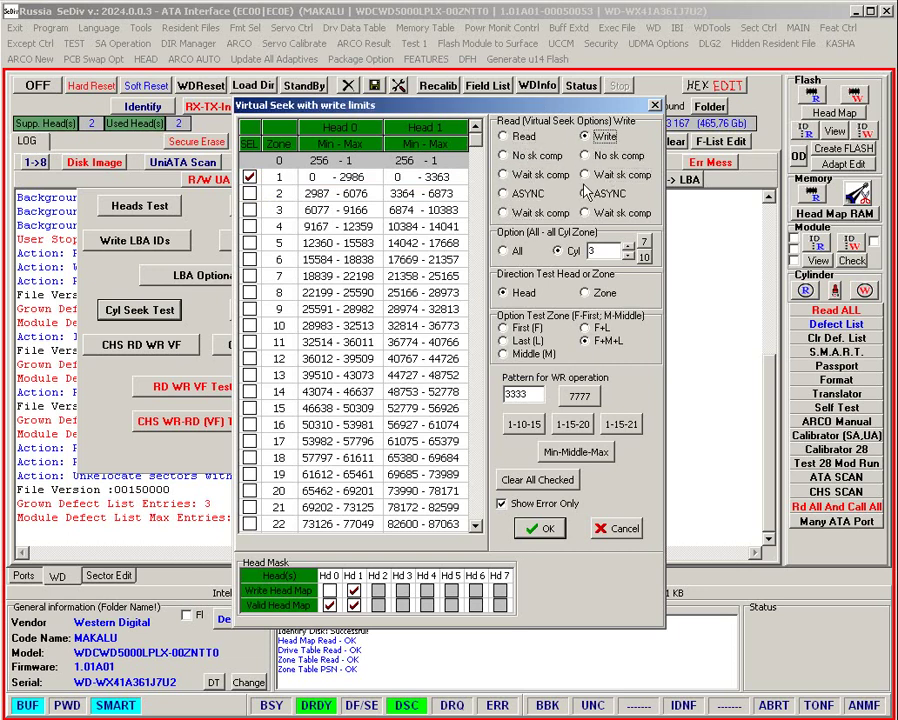
left_click(576, 252)
left_click(510, 251)
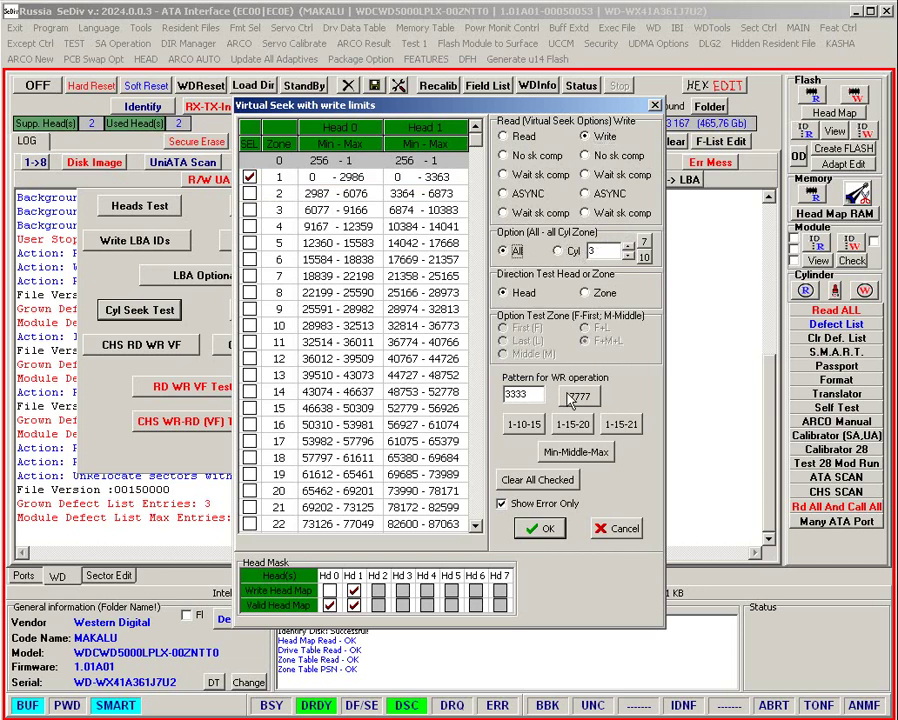
double_click(527, 396)
left_click(546, 529)
left_click(545, 535)
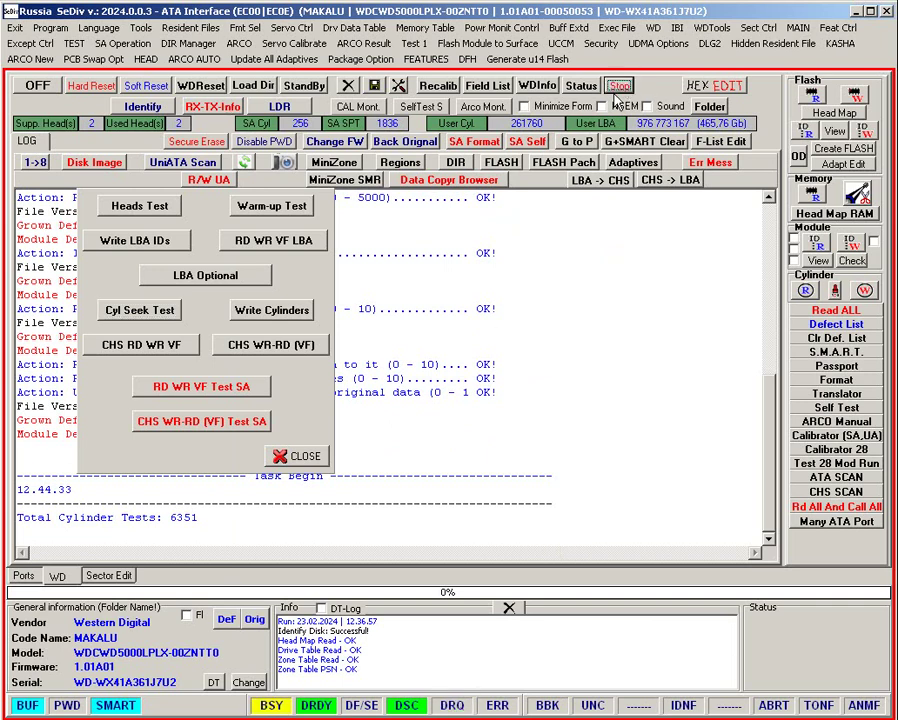
left_click(146, 87)
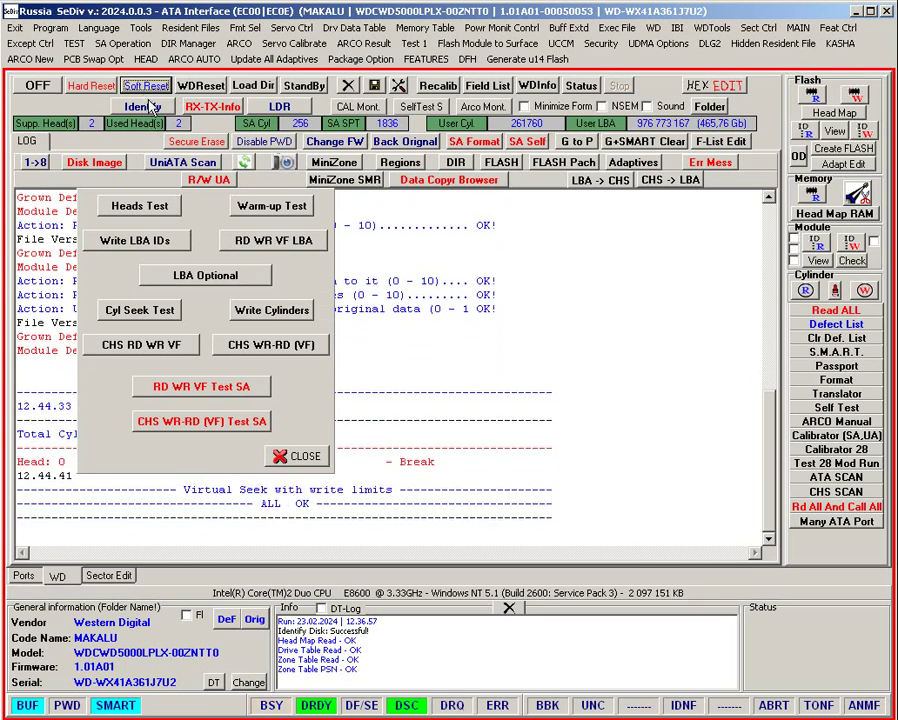
- Read LBA 0 in the sector editor to check its contents and return to the WD tests
left_click(110, 576)
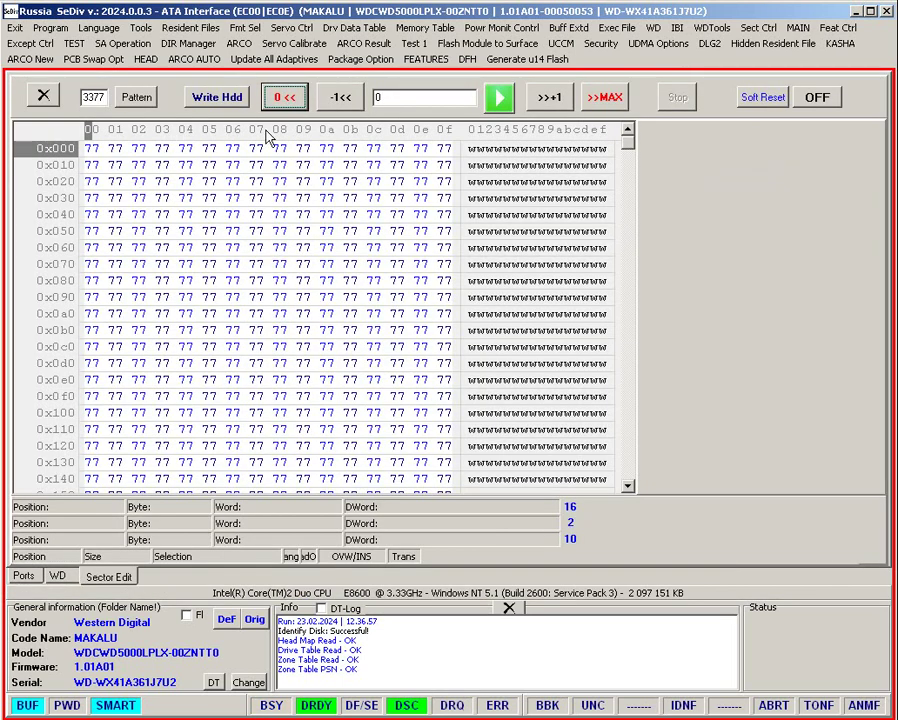
left_click(498, 97)
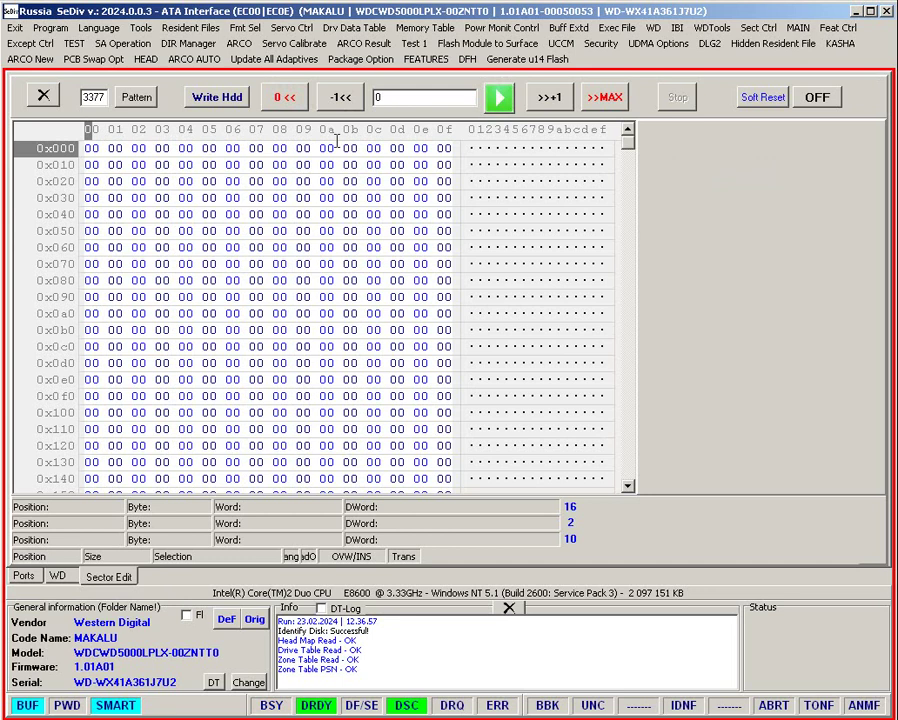
left_click(57, 576)
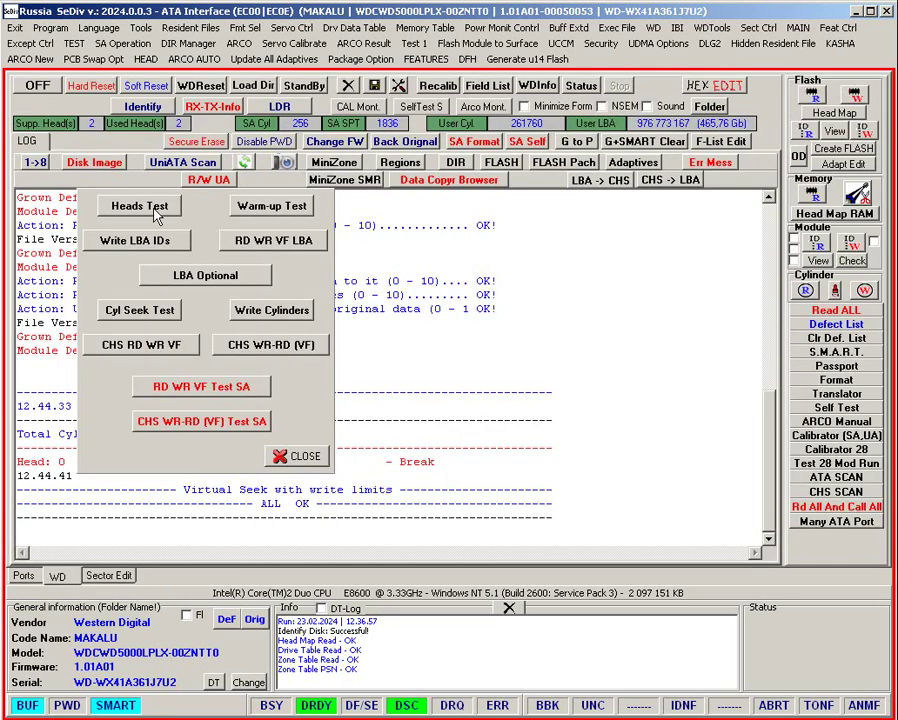
- Run the Write Cylinders test with pattern 3333 on all cylinders of zone 1, keeping a repeat count of 1
left_click(143, 313)
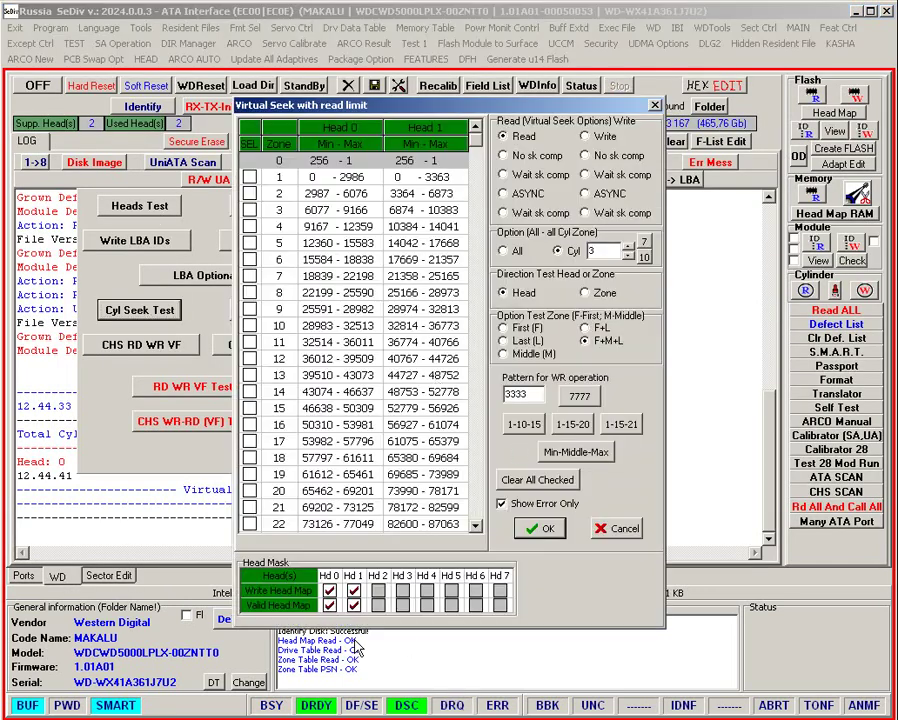
left_click(624, 529)
left_click(255, 311)
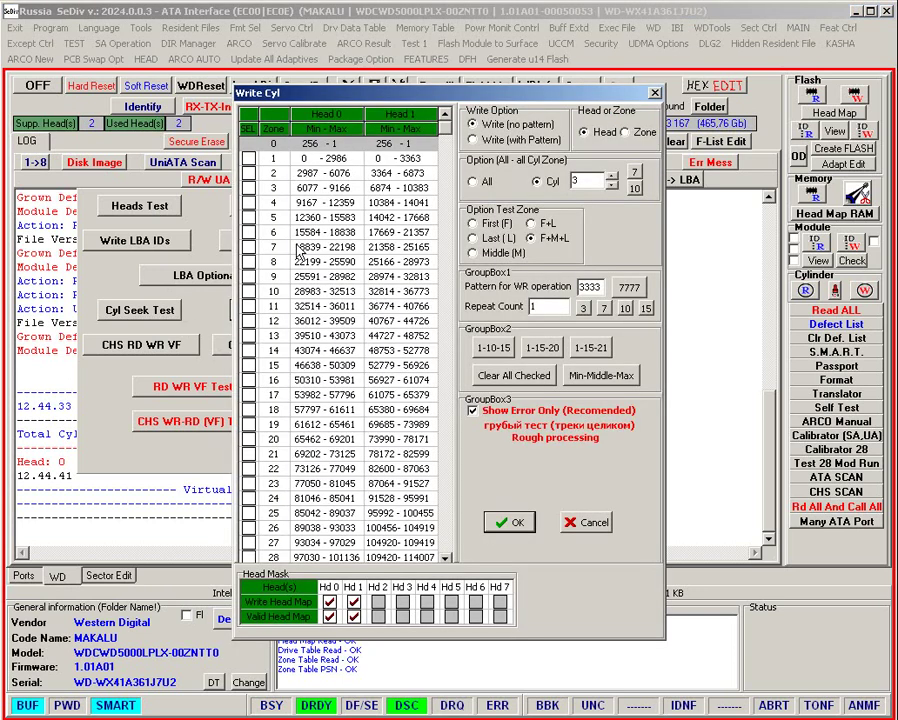
left_click(249, 160)
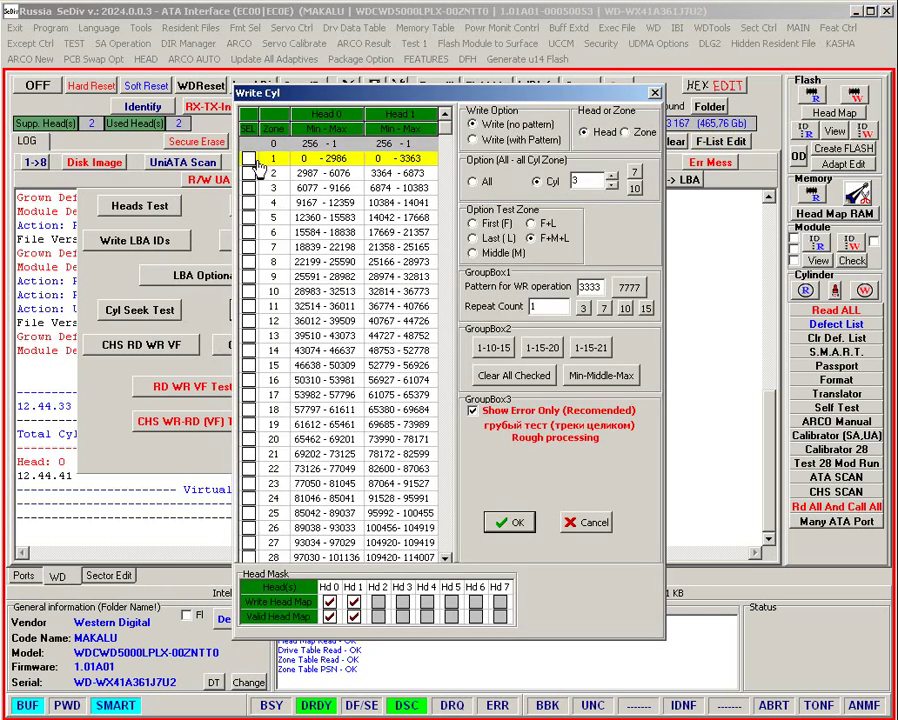
left_click(484, 182)
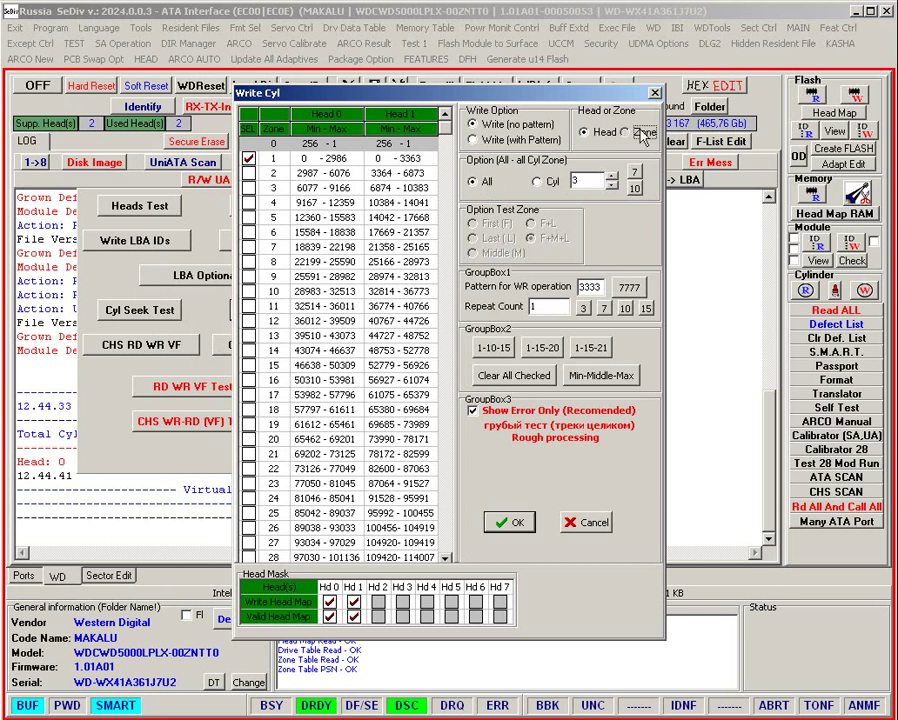
left_click(513, 141)
left_click(504, 530)
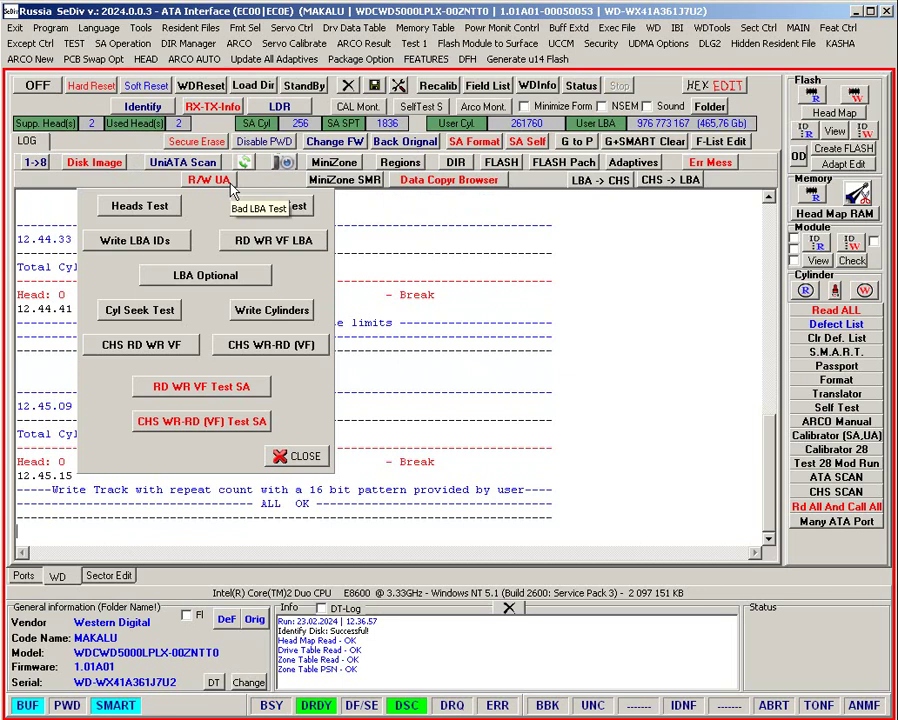
- Read LBA 0 in the sector editor to check the pattern written by the cylinder test, and return to the WD tests
left_click(108, 576)
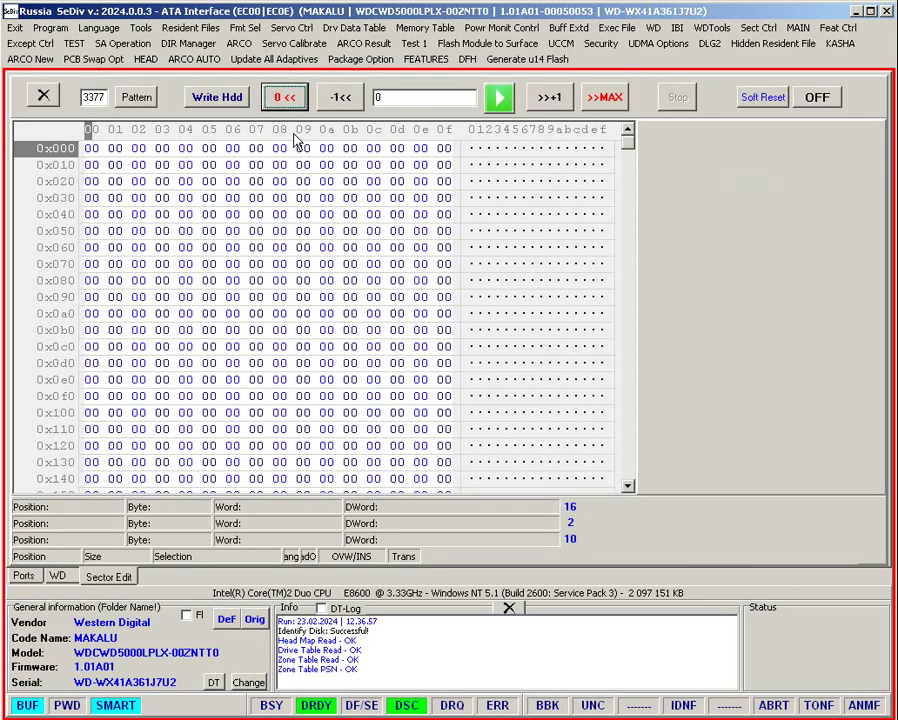
left_click(491, 106)
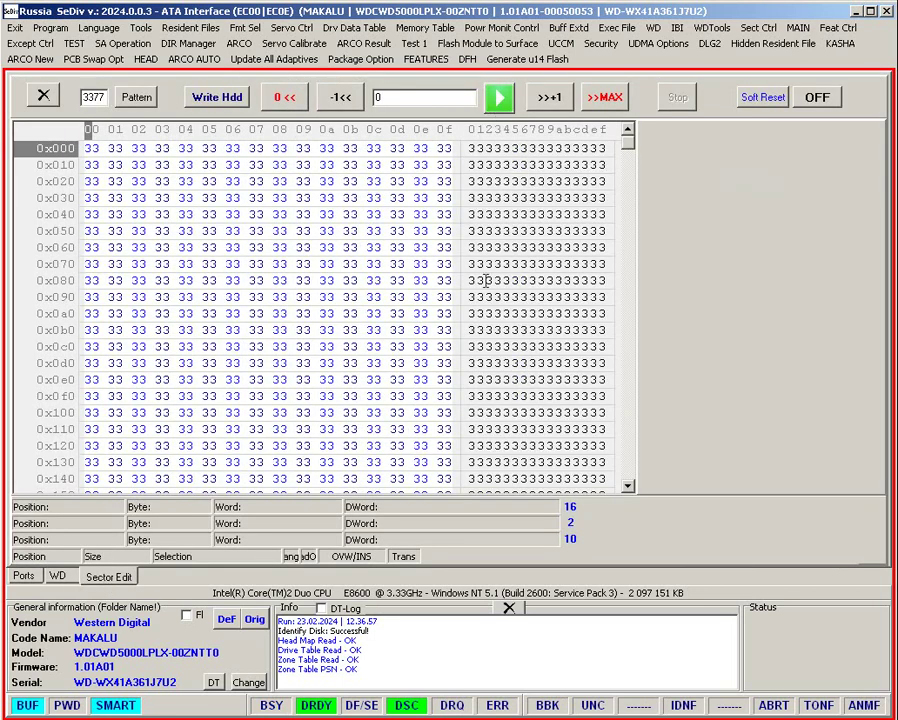
left_click(57, 576)
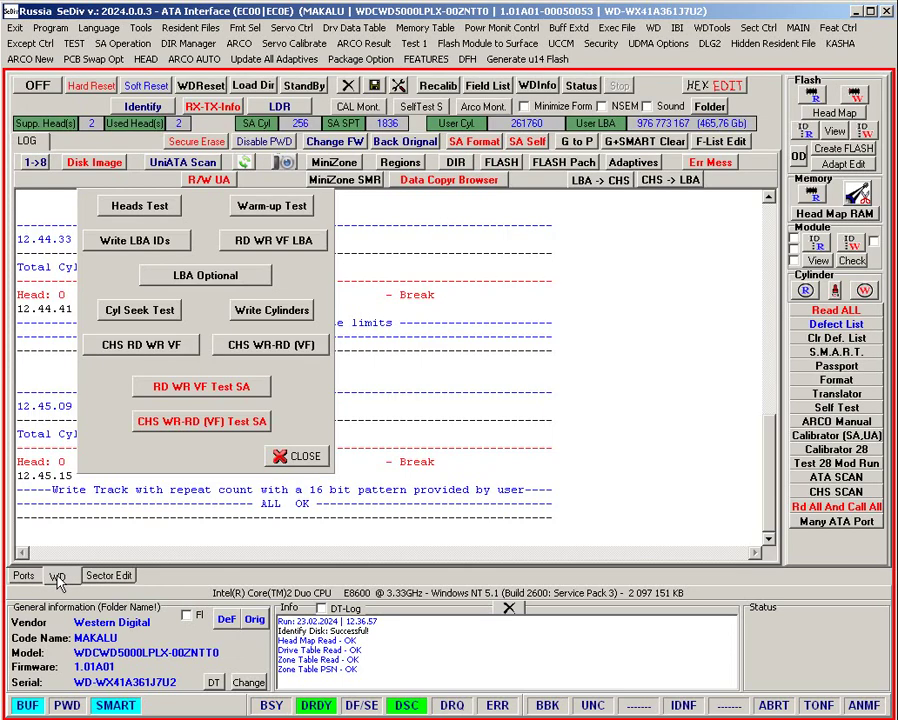
- Run the CHS RD WR VF test as Write With Relo, pattern 7777, on all cylinders of zone 1, and soft reset the drive
left_click(134, 348)
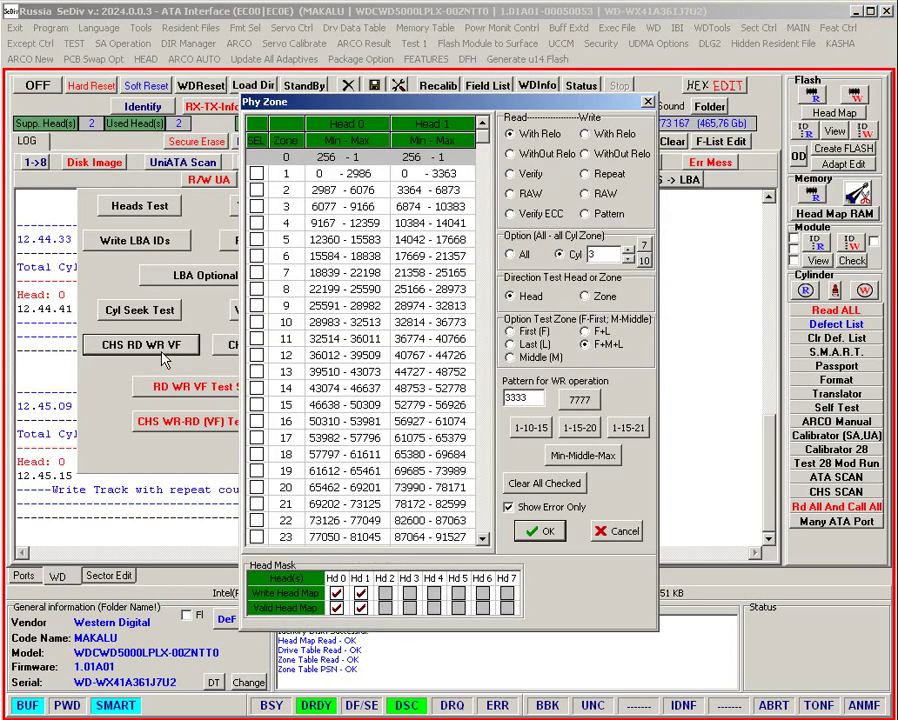
left_click(258, 177)
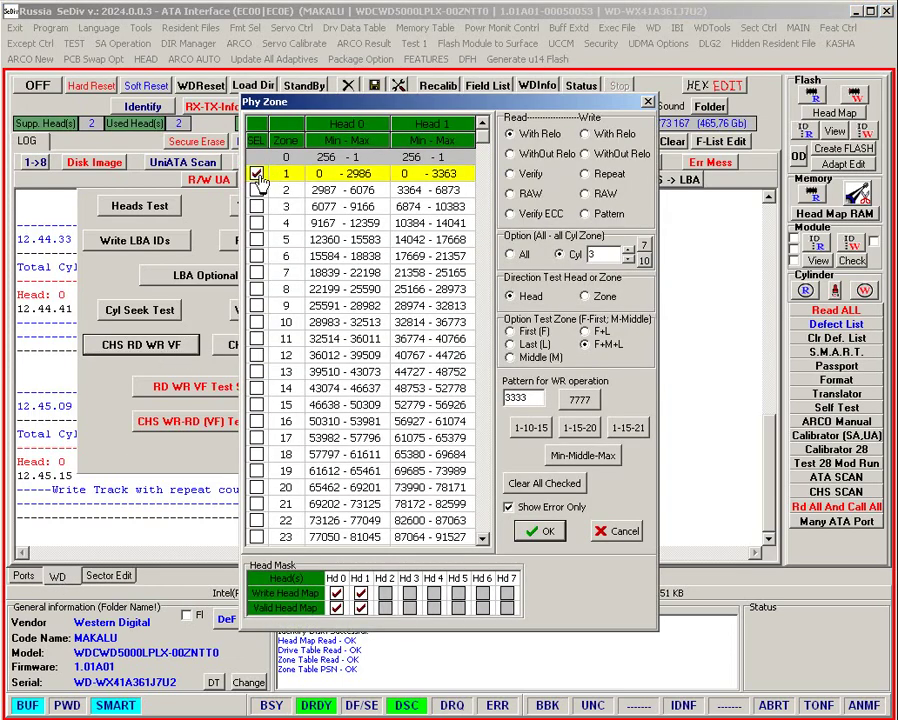
left_click(592, 131)
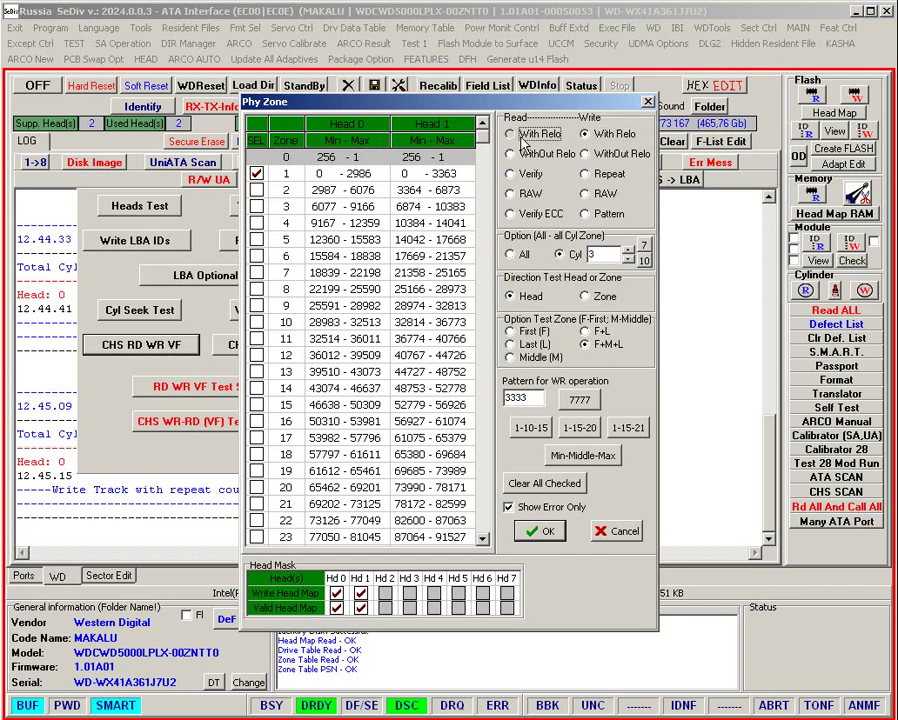
left_click(586, 133)
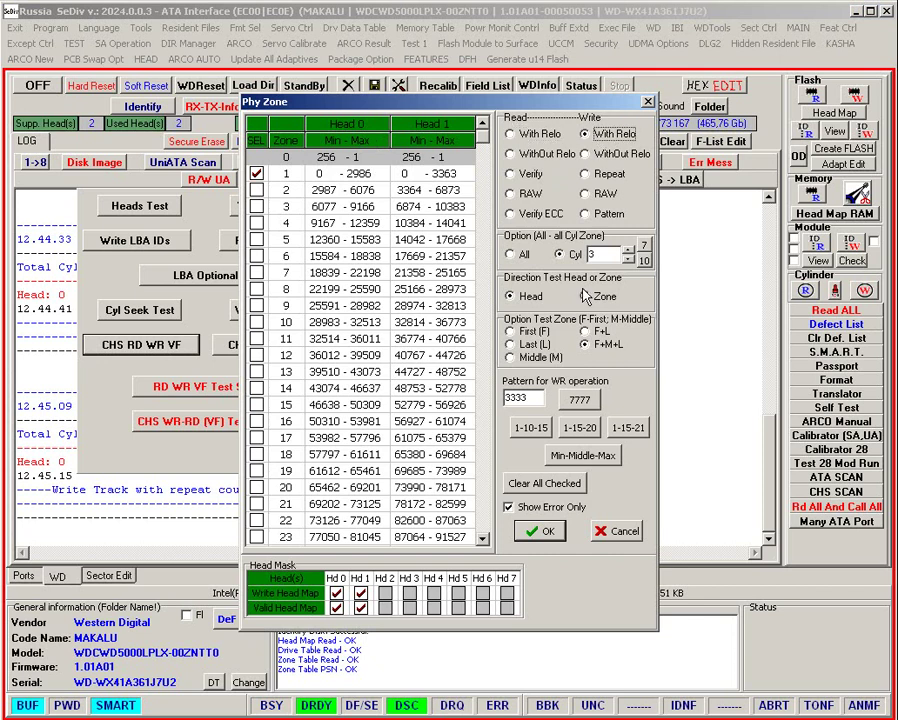
left_click(582, 401)
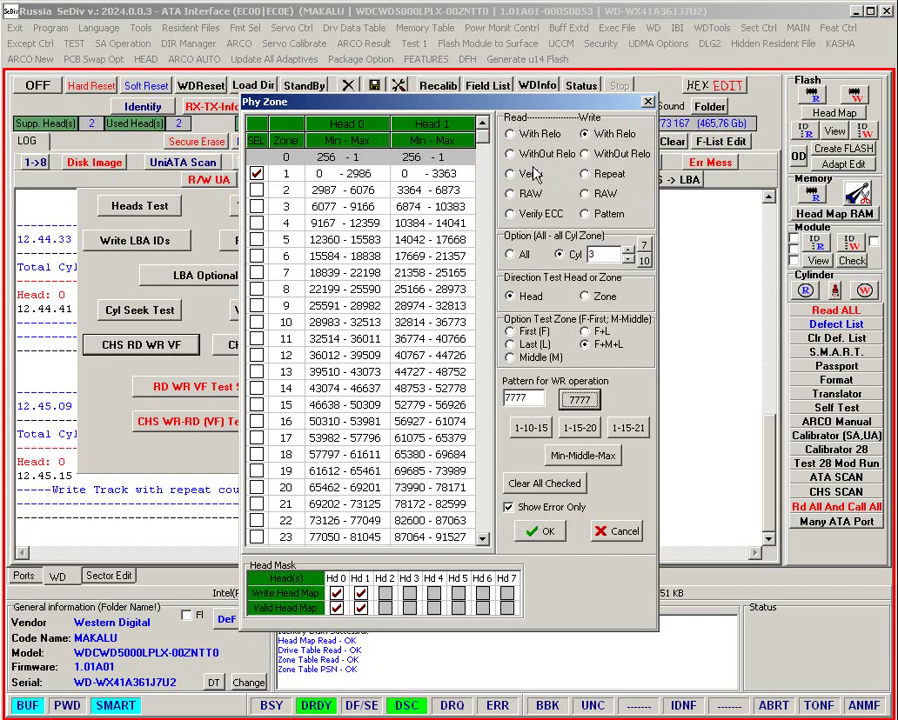
left_click(516, 257)
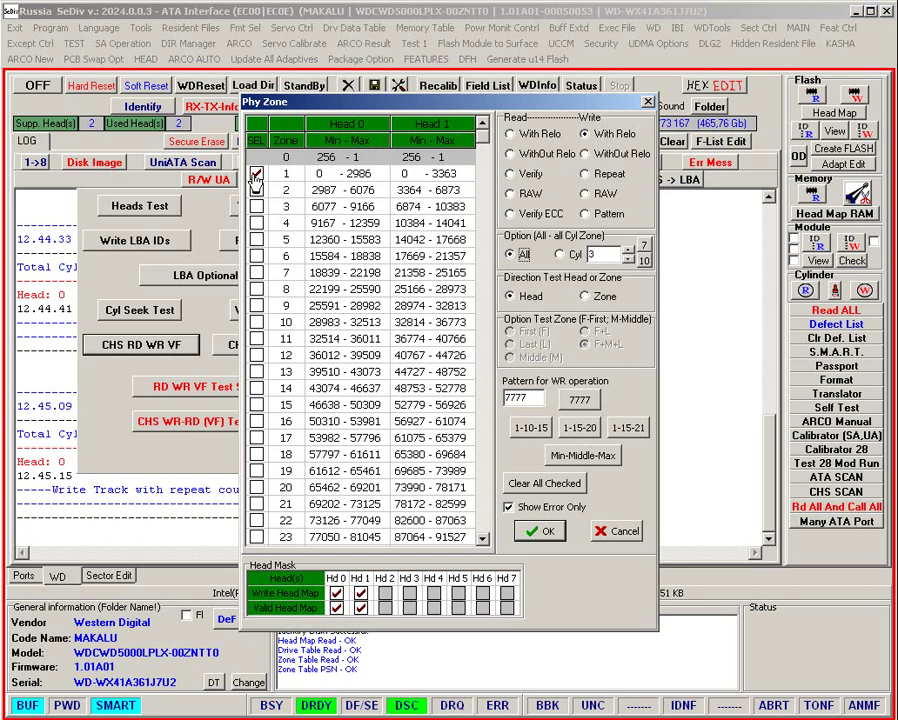
left_click(543, 529)
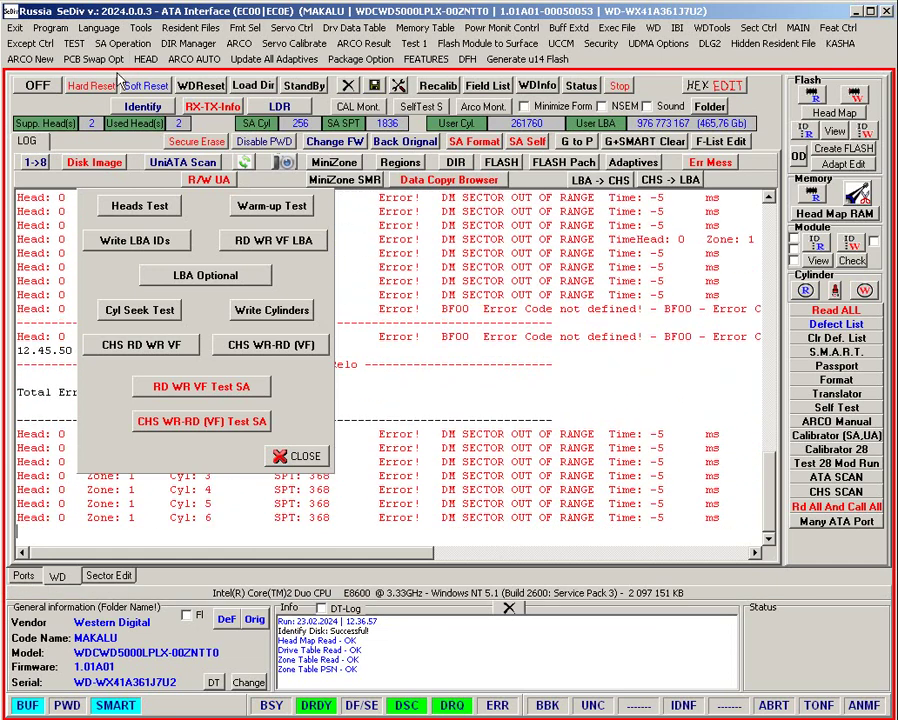
left_click(146, 85)
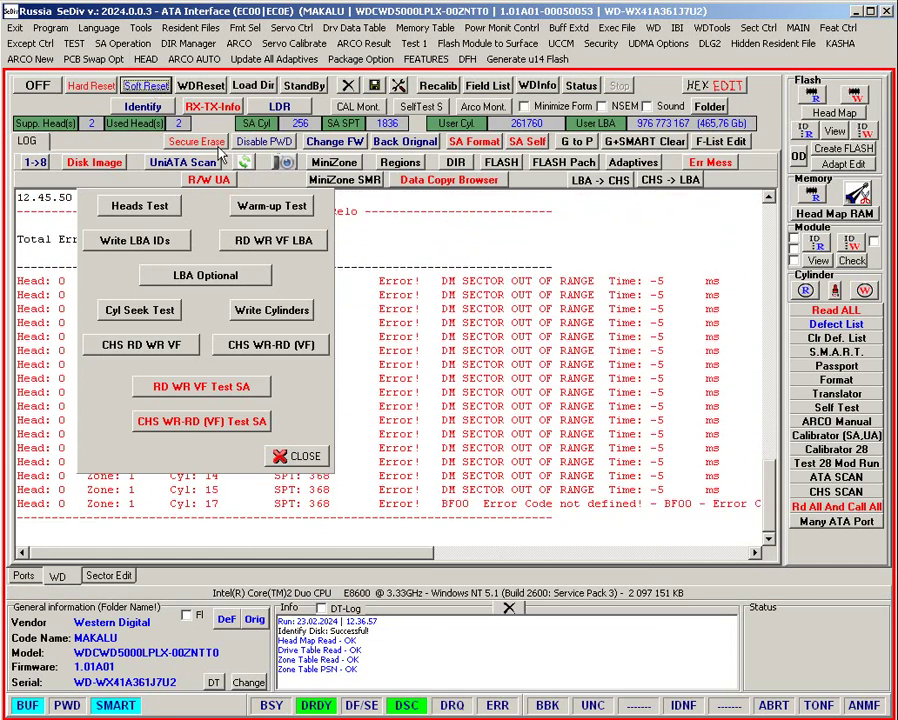
- Reread LBA 0 in the sector editor to check the effect of the CHS write, and return to the WD tests
left_click(112, 577)
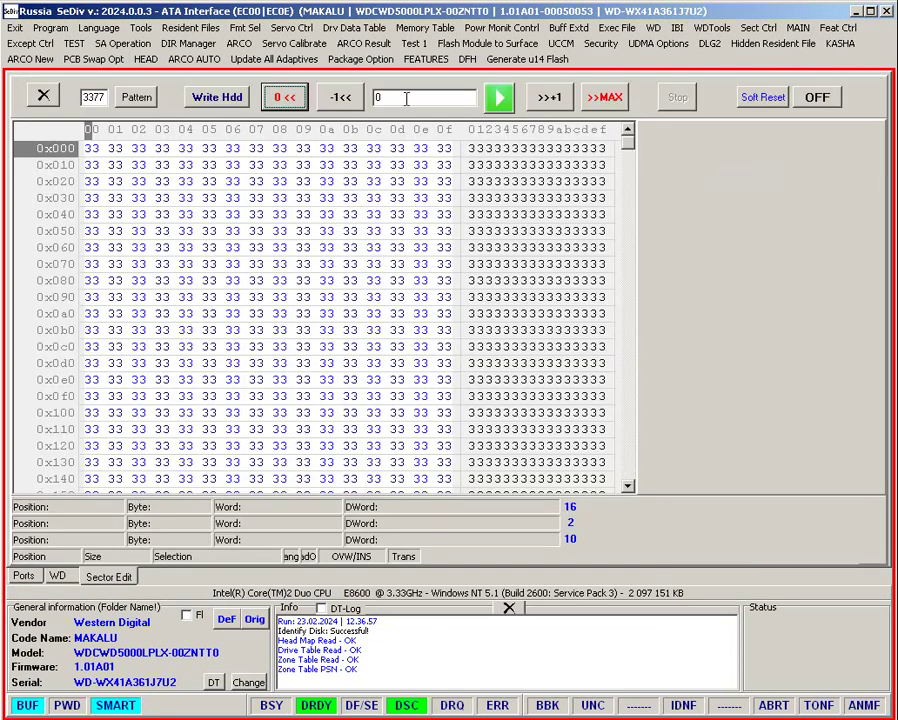
left_click(496, 104)
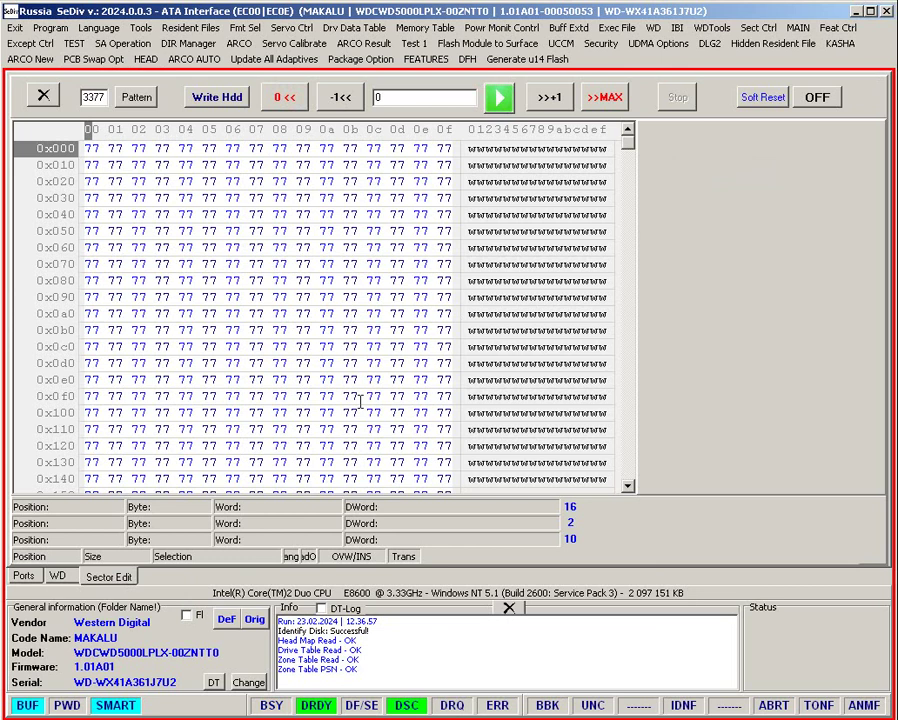
left_click(57, 577)
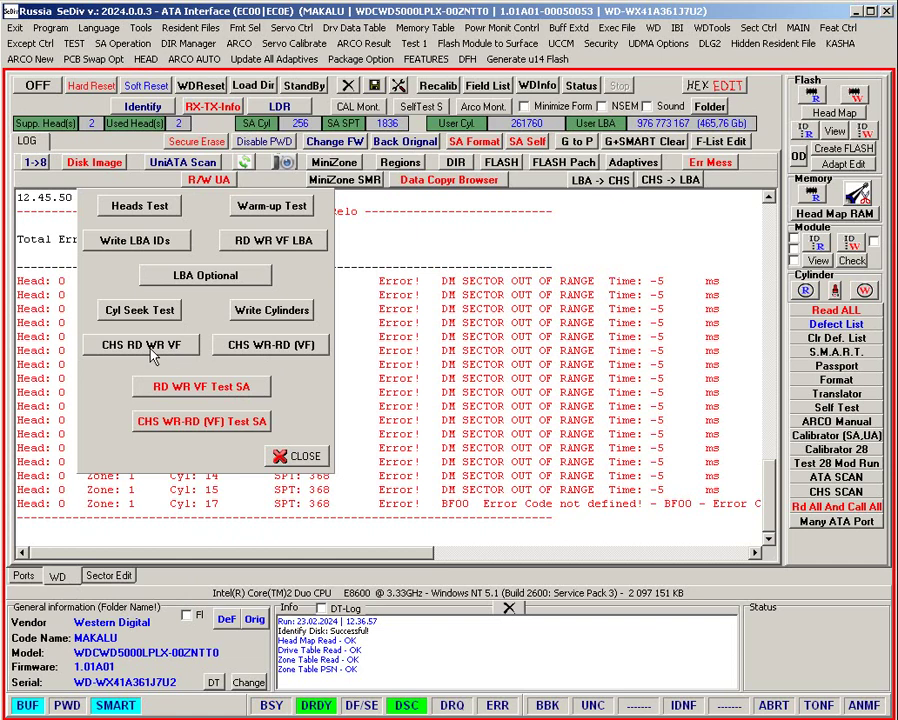
- Look through the options of the CHS WR-RD (VF), RD WR VF Test SA and CHS WR-RD (VF) Test SA tests, and close the test list
left_click(270, 344)
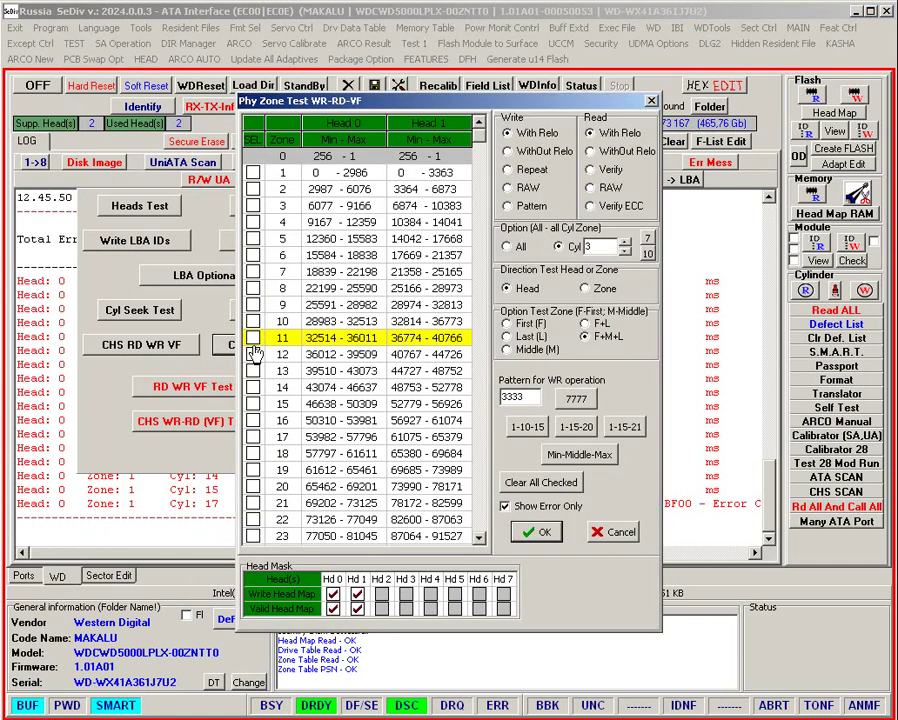
left_click(622, 531)
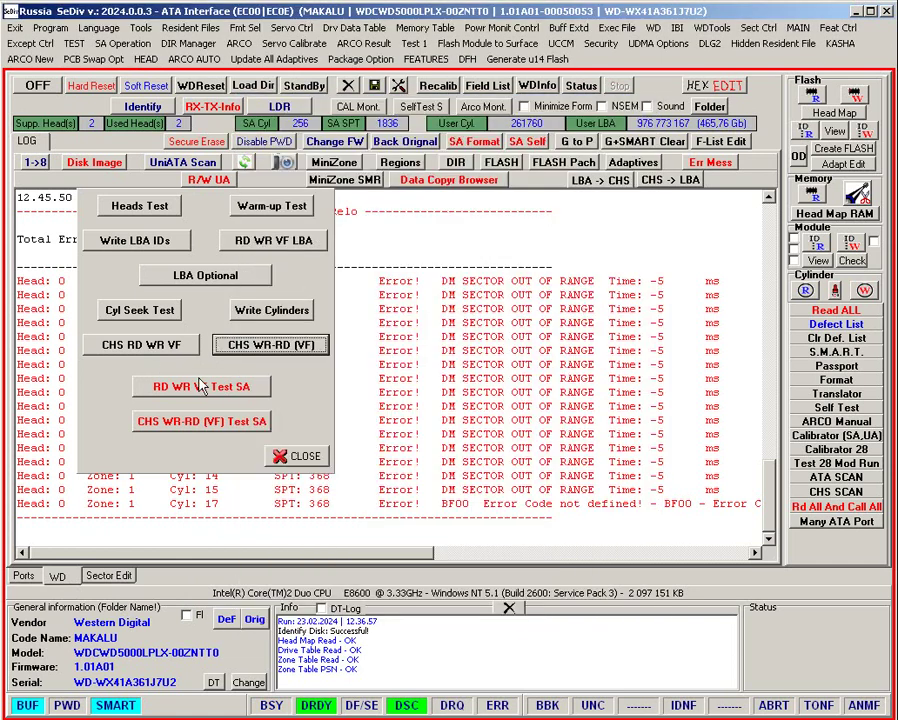
left_click(200, 385)
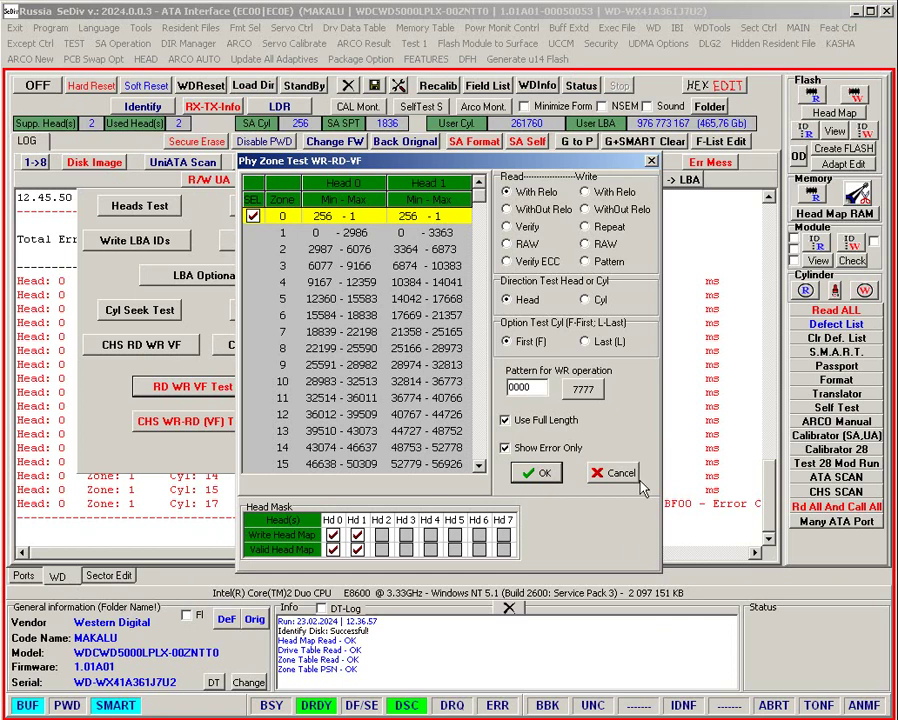
left_click(622, 474)
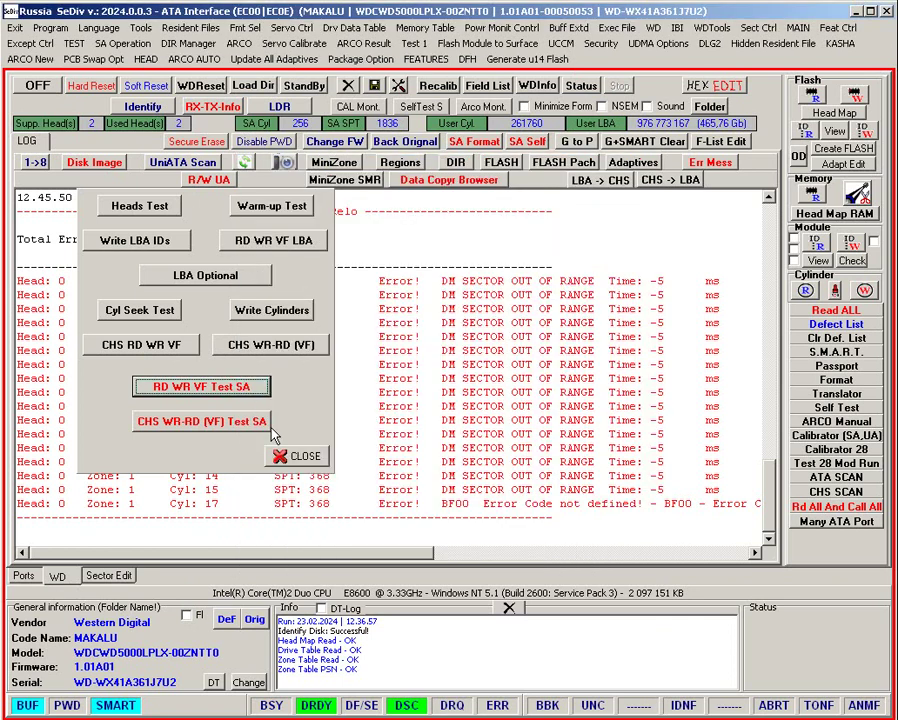
left_click(215, 421)
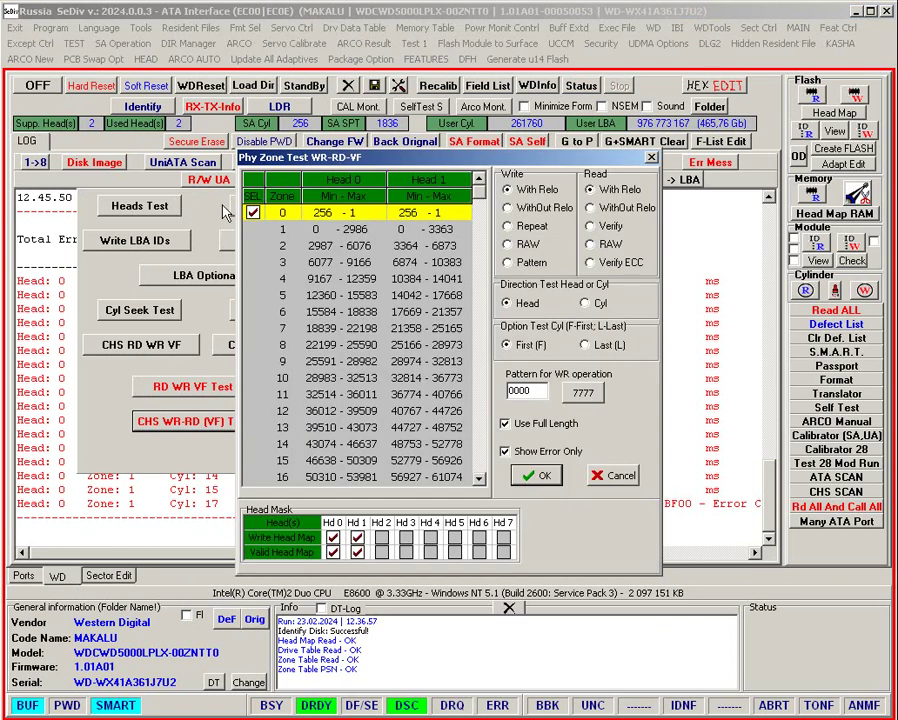
left_click(617, 475)
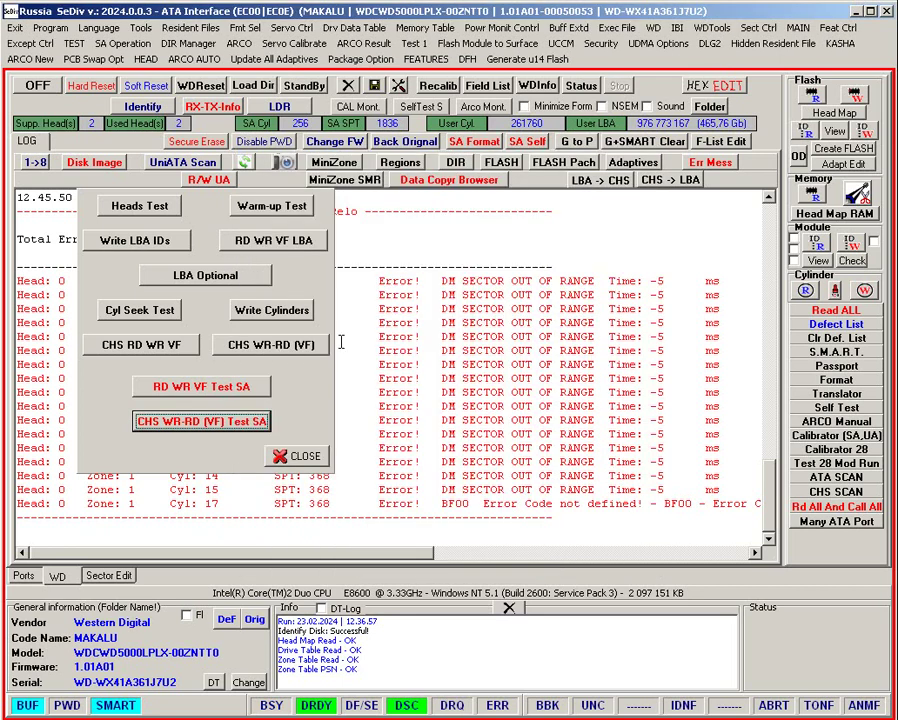
left_click(305, 458)
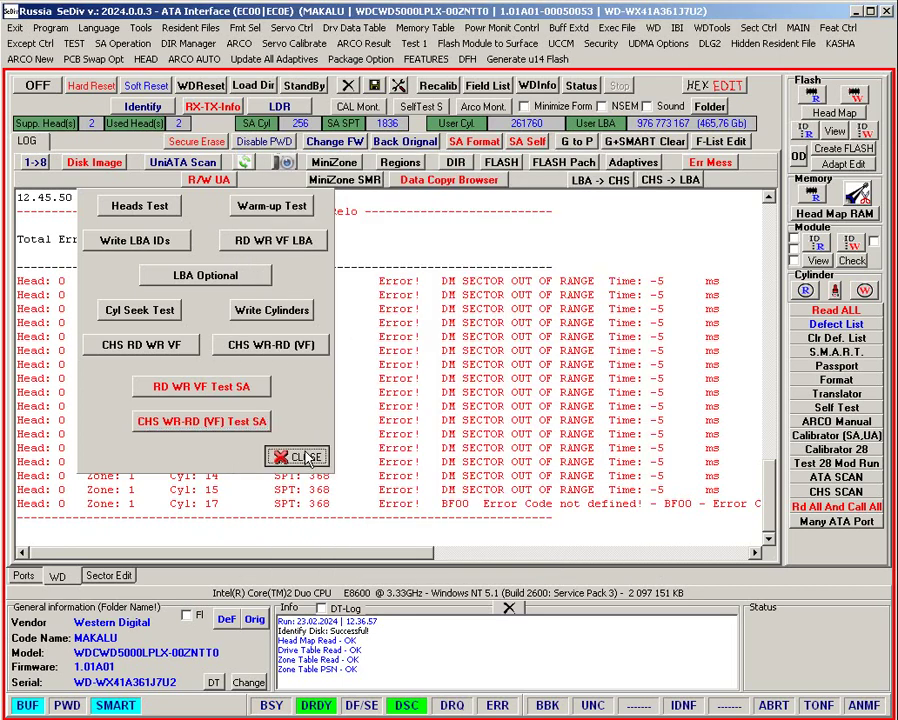